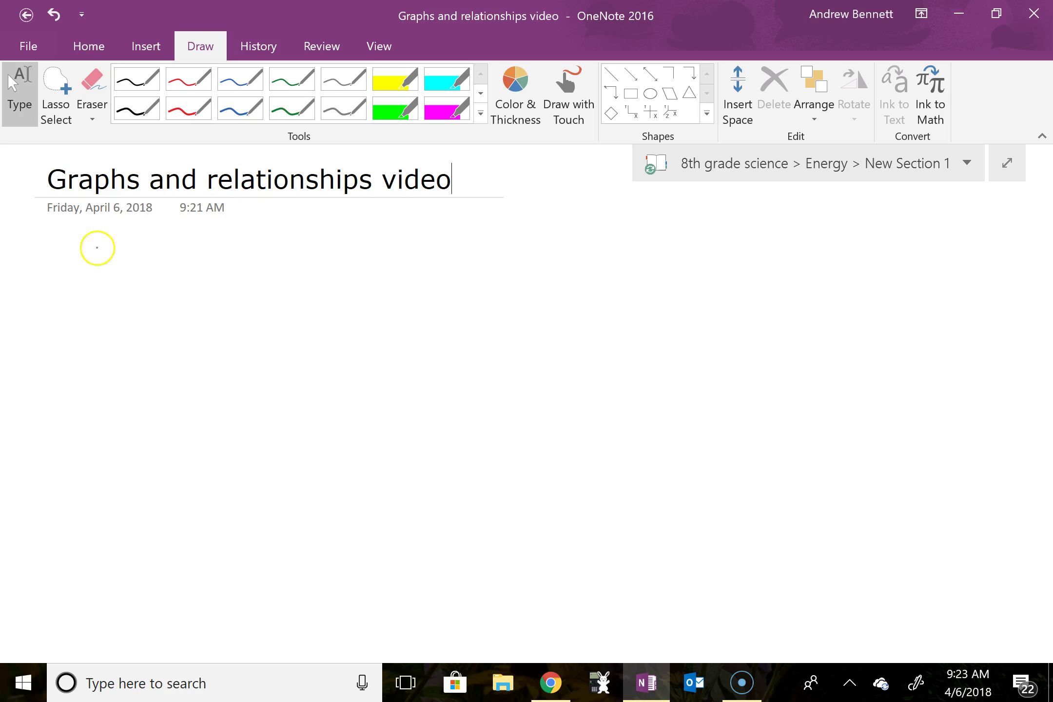
Draw the axes and a rising straight line, and write 'linear' beside the graph.
{"action": "mouse_move", "coordinate": [104, 234]}
{"action": "left_mouse_down"}
{"action": "mouse_move", "coordinate": [108, 442]}
{"action": "mouse_move", "coordinate": [149, 518]}
{"action": "mouse_move", "coordinate": [463, 532]}
{"action": "left_mouse_up"}
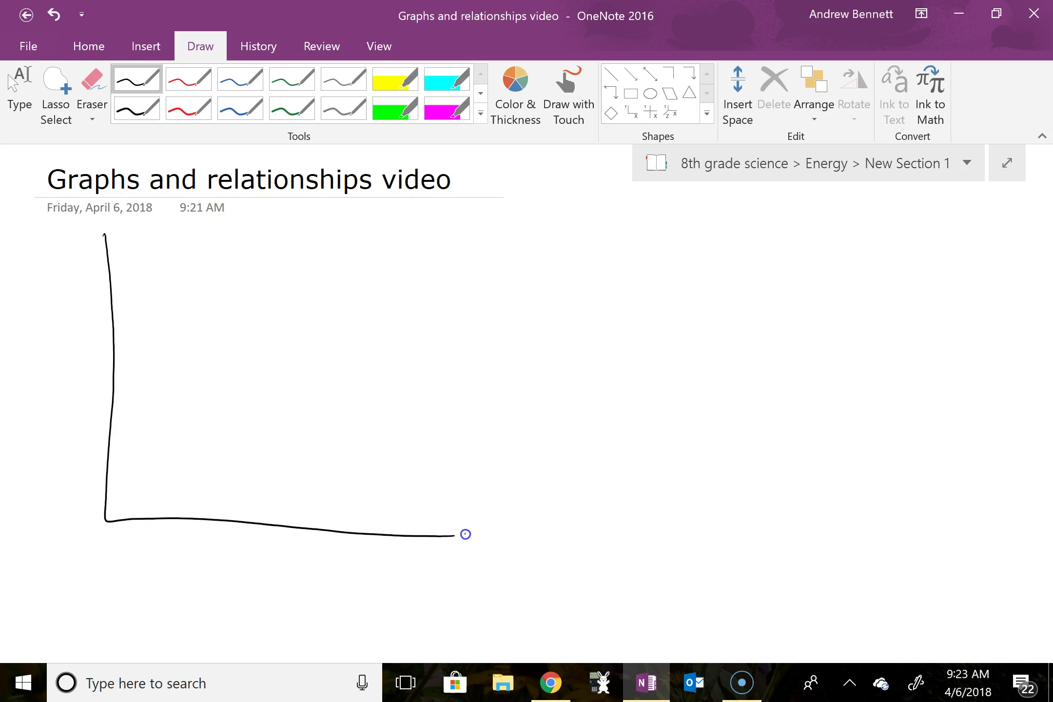
{"action": "left_click_drag", "start_coordinate": [109, 425], "coordinate": [480, 303]}
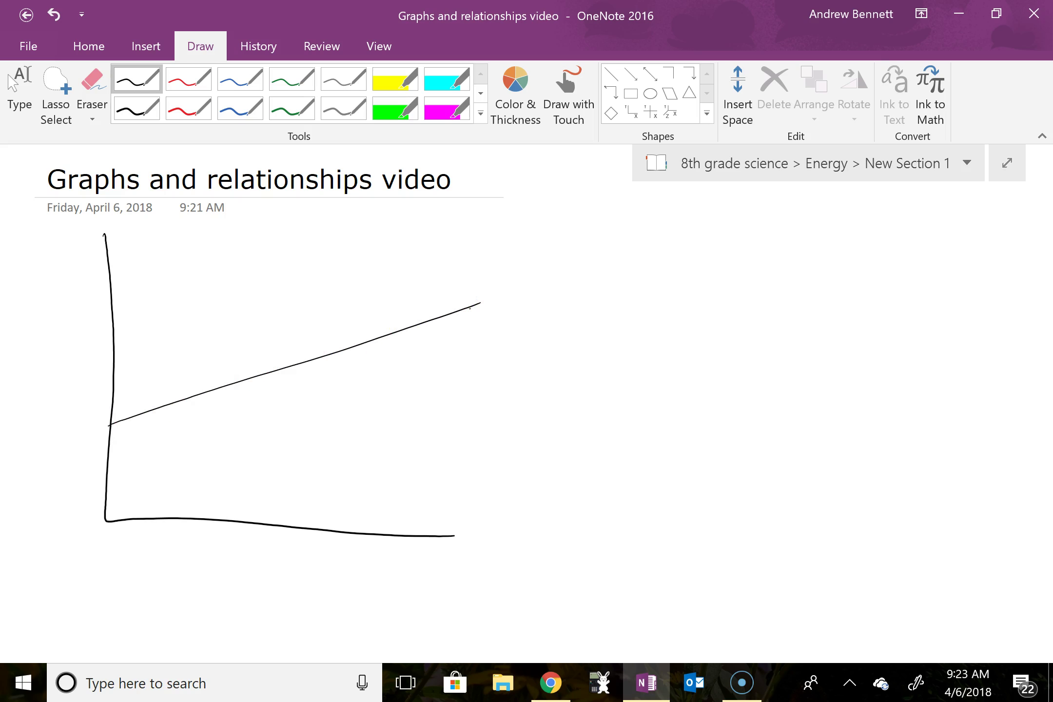
{"action": "mouse_move", "coordinate": [631, 232]}
{"action": "left_mouse_down"}
{"action": "mouse_move", "coordinate": [627, 255]}
{"action": "mouse_move", "coordinate": [641, 238]}
{"action": "mouse_move", "coordinate": [682, 260]}
{"action": "left_mouse_up"}
{"action": "left_click", "coordinate": [640, 236]}
{"action": "mouse_move", "coordinate": [684, 260]}
{"action": "left_mouse_down"}
{"action": "mouse_move", "coordinate": [691, 247]}
{"action": "mouse_move", "coordinate": [747, 247]}
{"action": "mouse_move", "coordinate": [761, 260]}
{"action": "left_mouse_up"}
Handwrite 'relationship/graph' after 'linear'.
{"action": "mouse_move", "coordinate": [771, 237]}
{"action": "left_mouse_down"}
{"action": "mouse_move", "coordinate": [771, 261]}
{"action": "mouse_move", "coordinate": [790, 259]}
{"action": "left_mouse_up"}
{"action": "mouse_move", "coordinate": [803, 233]}
{"action": "left_mouse_down"}
{"action": "mouse_move", "coordinate": [802, 258]}
{"action": "mouse_move", "coordinate": [809, 242]}
{"action": "left_mouse_up"}
{"action": "left_click_drag", "start_coordinate": [817, 247], "coordinate": [813, 257]}
{"action": "left_click_drag", "start_coordinate": [824, 249], "coordinate": [839, 257]}
{"action": "mouse_move", "coordinate": [857, 246]}
{"action": "left_mouse_down"}
{"action": "mouse_move", "coordinate": [848, 256]}
{"action": "mouse_move", "coordinate": [881, 263]}
{"action": "left_mouse_up"}
{"action": "mouse_move", "coordinate": [913, 230]}
{"action": "left_mouse_down"}
{"action": "mouse_move", "coordinate": [893, 268]}
{"action": "mouse_move", "coordinate": [915, 255]}
{"action": "mouse_move", "coordinate": [909, 270]}
{"action": "left_mouse_up"}
{"action": "left_click_drag", "start_coordinate": [927, 253], "coordinate": [952, 259]}
{"action": "left_click_drag", "start_coordinate": [957, 251], "coordinate": [978, 263]}
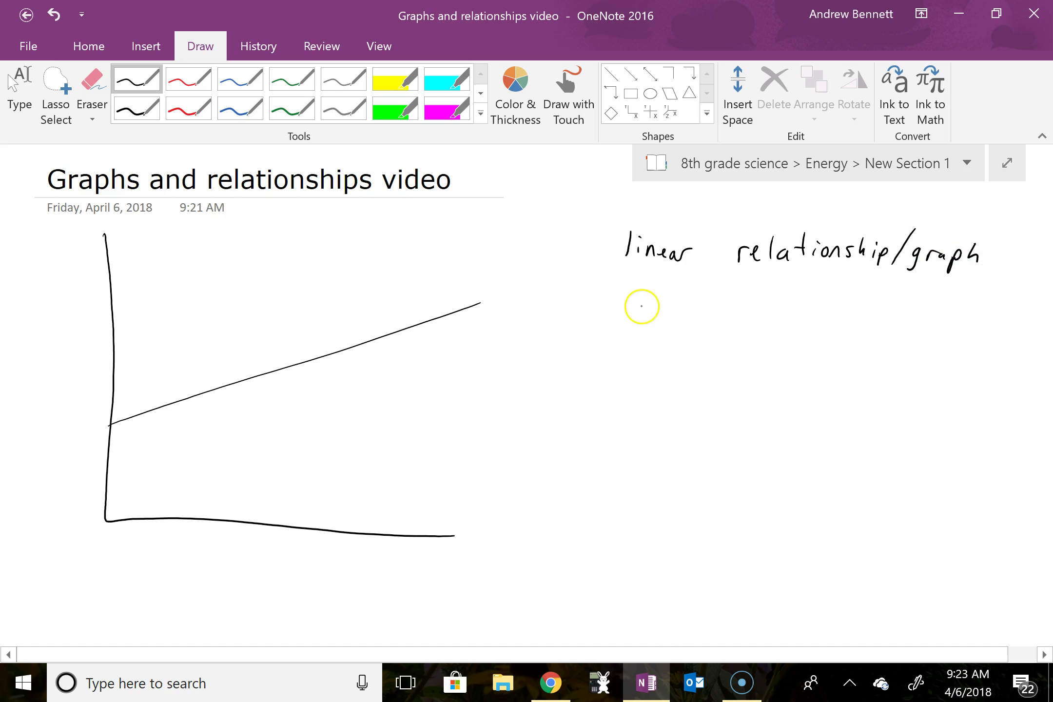
Write 'direct relationship' and 'positive' on the lines below.
{"action": "mouse_move", "coordinate": [637, 303]}
{"action": "left_mouse_down"}
{"action": "mouse_move", "coordinate": [624, 311]}
{"action": "mouse_move", "coordinate": [653, 315]}
{"action": "mouse_move", "coordinate": [667, 304]}
{"action": "left_mouse_up"}
{"action": "left_click_drag", "start_coordinate": [672, 310], "coordinate": [692, 316]}
{"action": "mouse_move", "coordinate": [700, 292]}
{"action": "left_mouse_down"}
{"action": "mouse_move", "coordinate": [754, 322]}
{"action": "mouse_move", "coordinate": [779, 316]}
{"action": "mouse_move", "coordinate": [785, 297]}
{"action": "mouse_move", "coordinate": [800, 314]}
{"action": "mouse_move", "coordinate": [809, 293]}
{"action": "mouse_move", "coordinate": [802, 306]}
{"action": "mouse_move", "coordinate": [885, 317]}
{"action": "left_mouse_up"}
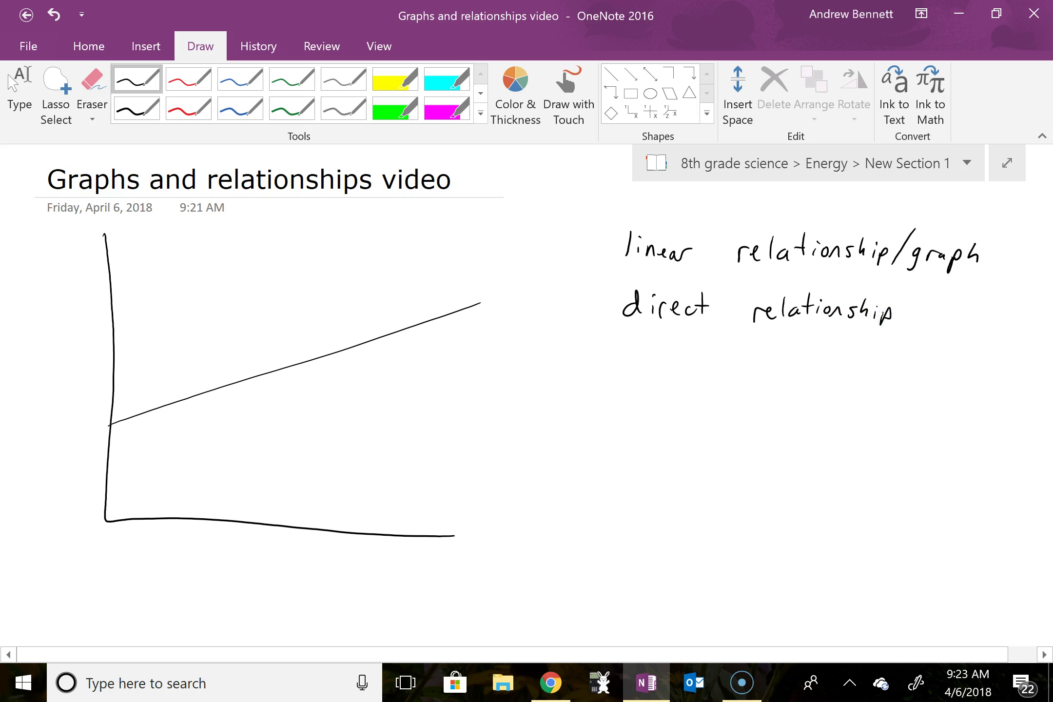
{"action": "mouse_move", "coordinate": [621, 364]}
{"action": "left_mouse_down"}
{"action": "mouse_move", "coordinate": [622, 392]}
{"action": "mouse_move", "coordinate": [645, 365]}
{"action": "left_mouse_up"}
{"action": "mouse_move", "coordinate": [656, 363]}
{"action": "left_mouse_down"}
{"action": "mouse_move", "coordinate": [684, 353]}
{"action": "mouse_move", "coordinate": [681, 367]}
{"action": "mouse_move", "coordinate": [728, 370]}
{"action": "left_mouse_up"}
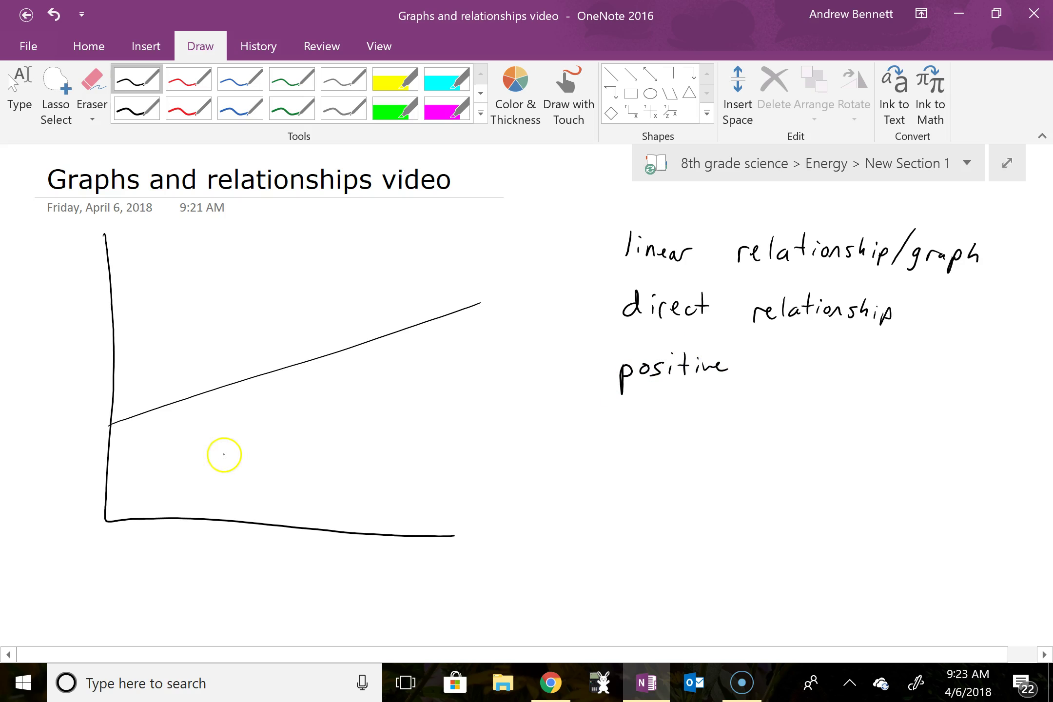
Add an X arrow, then trace the line and circle 'positive' in red ink.
{"action": "mouse_move", "coordinate": [232, 438]}
{"action": "left_mouse_down"}
{"action": "mouse_move", "coordinate": [239, 458]}
{"action": "mouse_move", "coordinate": [225, 458]}
{"action": "mouse_move", "coordinate": [398, 452]}
{"action": "mouse_move", "coordinate": [388, 461]}
{"action": "left_mouse_up"}
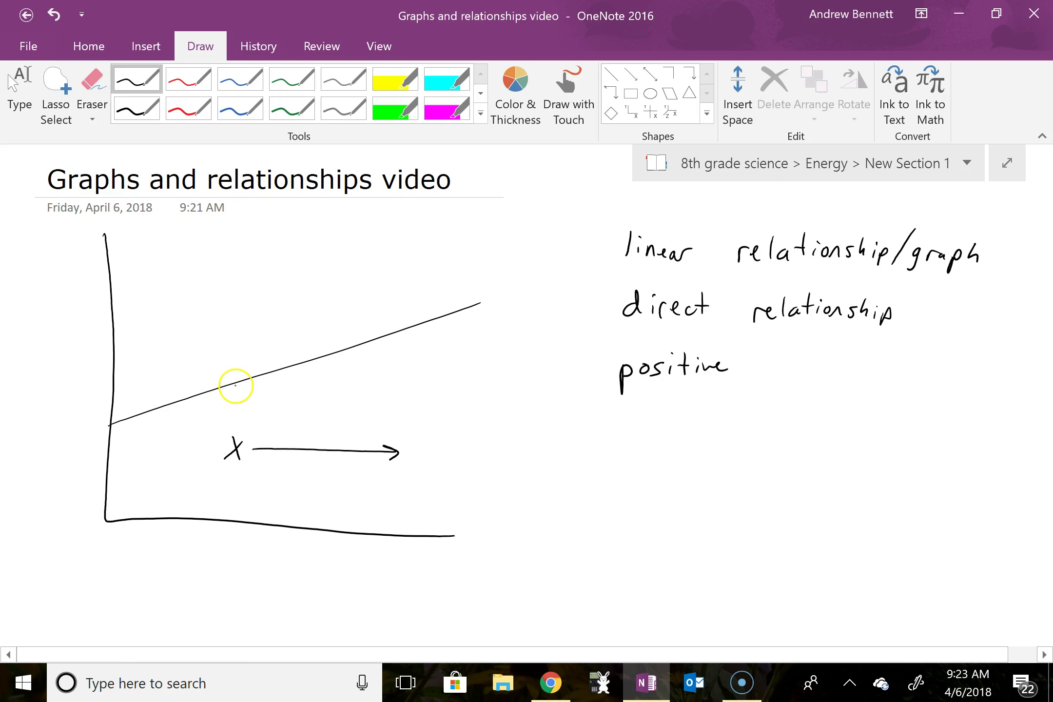
{"action": "left_click", "coordinate": [188, 79]}
{"action": "mouse_move", "coordinate": [216, 389]}
{"action": "left_mouse_down"}
{"action": "mouse_move", "coordinate": [389, 340]}
{"action": "mouse_move", "coordinate": [428, 369]}
{"action": "mouse_move", "coordinate": [475, 341]}
{"action": "mouse_move", "coordinate": [470, 332]}
{"action": "left_mouse_up"}
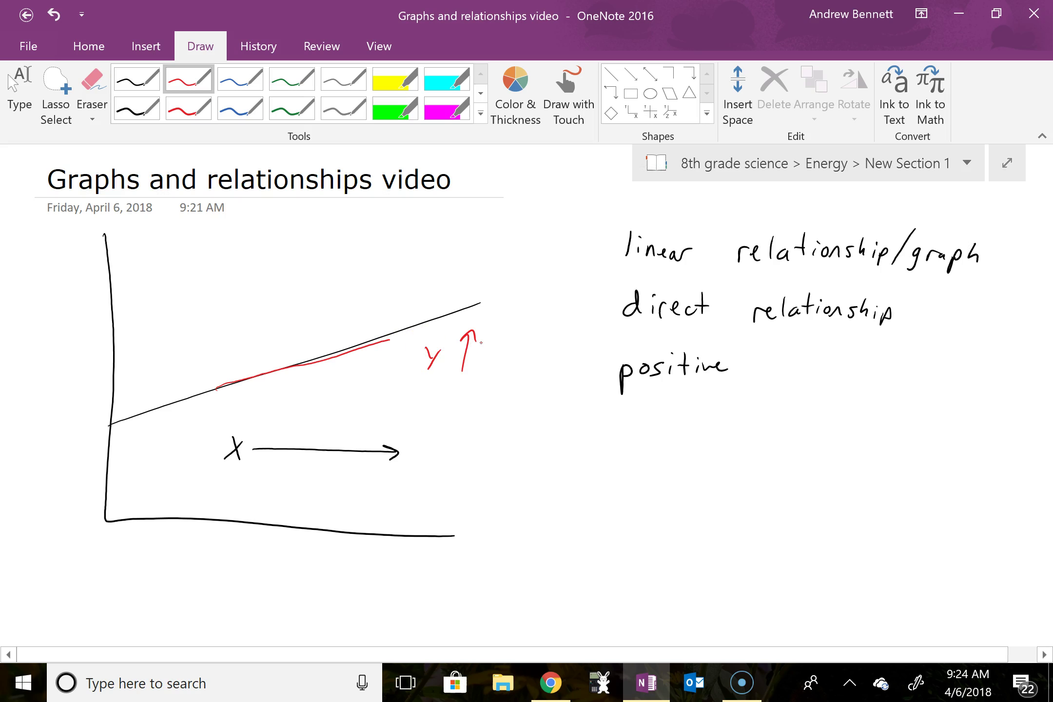
{"action": "mouse_move", "coordinate": [707, 343]}
{"action": "left_mouse_down"}
{"action": "mouse_move", "coordinate": [759, 364]}
{"action": "mouse_move", "coordinate": [693, 346]}
{"action": "left_mouse_up"}
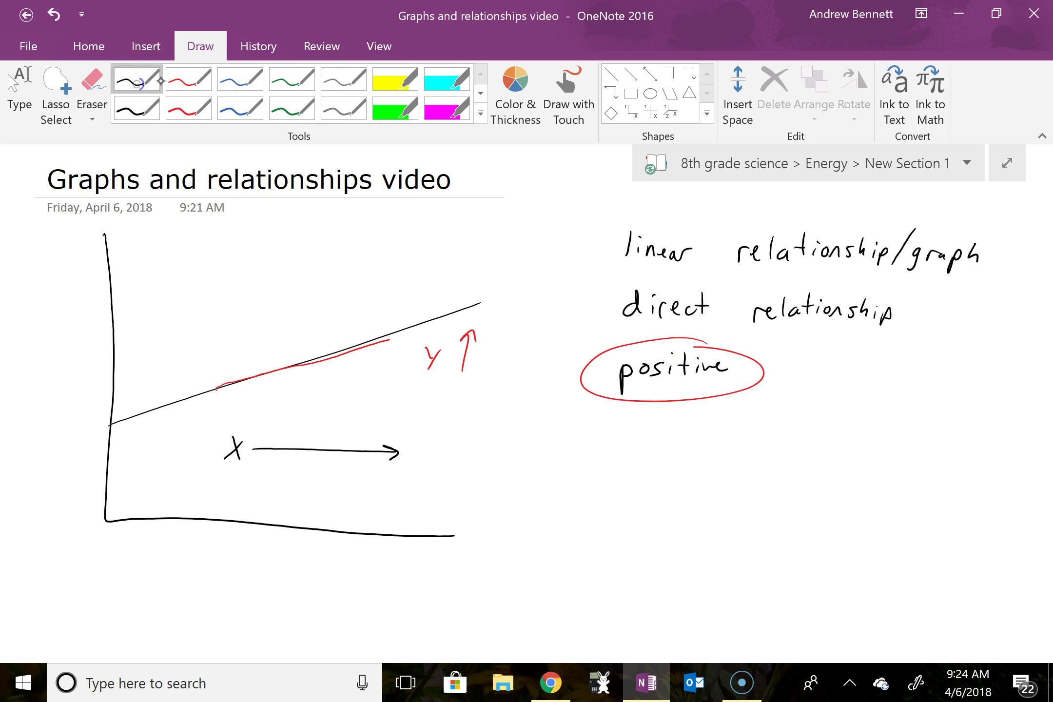
Below the first graph, draw new axes with a descending line.
{"action": "left_click", "coordinate": [20, 95]}
{"action": "scroll", "coordinate": [813, 347], "scroll_direction": "down", "scroll_amount": 5}
{"action": "mouse_move", "coordinate": [105, 274]}
{"action": "left_mouse_down"}
{"action": "mouse_move", "coordinate": [124, 542]}
{"action": "mouse_move", "coordinate": [492, 552]}
{"action": "left_mouse_up"}
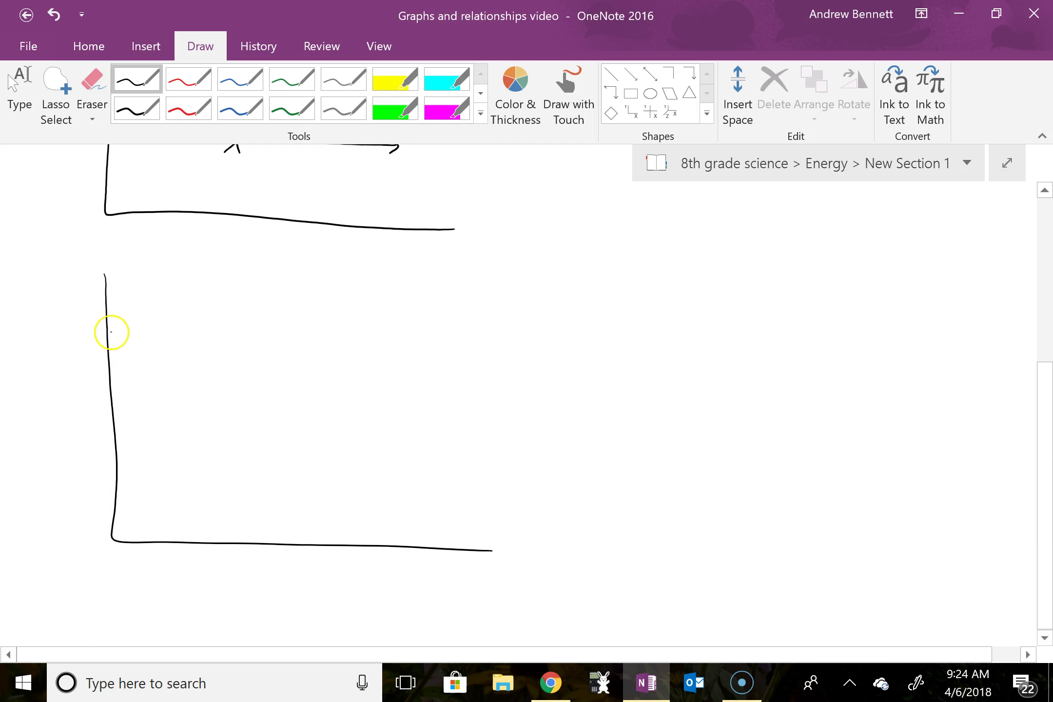
{"action": "left_click_drag", "start_coordinate": [108, 329], "coordinate": [395, 473]}
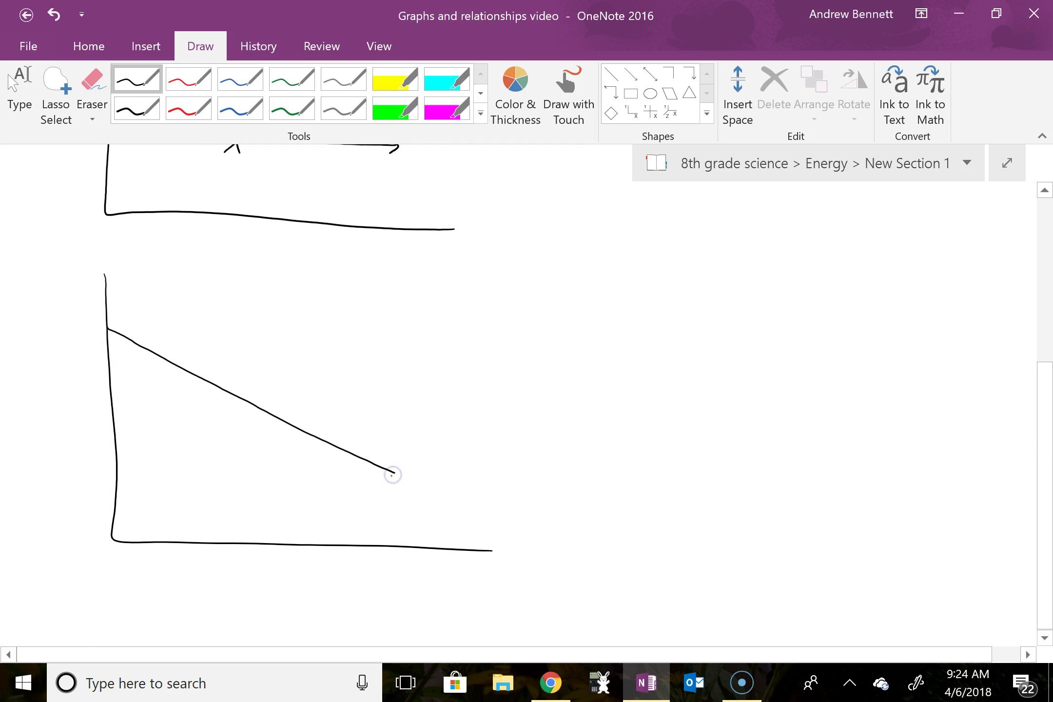
{"action": "left_click_drag", "start_coordinate": [179, 488], "coordinate": [188, 507]}
Add an X arrow and a downward Y arrow, and write 'negative correlation'.
{"action": "mouse_move", "coordinate": [194, 494]}
{"action": "left_mouse_down"}
{"action": "mouse_move", "coordinate": [175, 511]}
{"action": "mouse_move", "coordinate": [207, 498]}
{"action": "mouse_move", "coordinate": [399, 505]}
{"action": "left_mouse_up"}
{"action": "left_click_drag", "start_coordinate": [385, 499], "coordinate": [393, 512]}
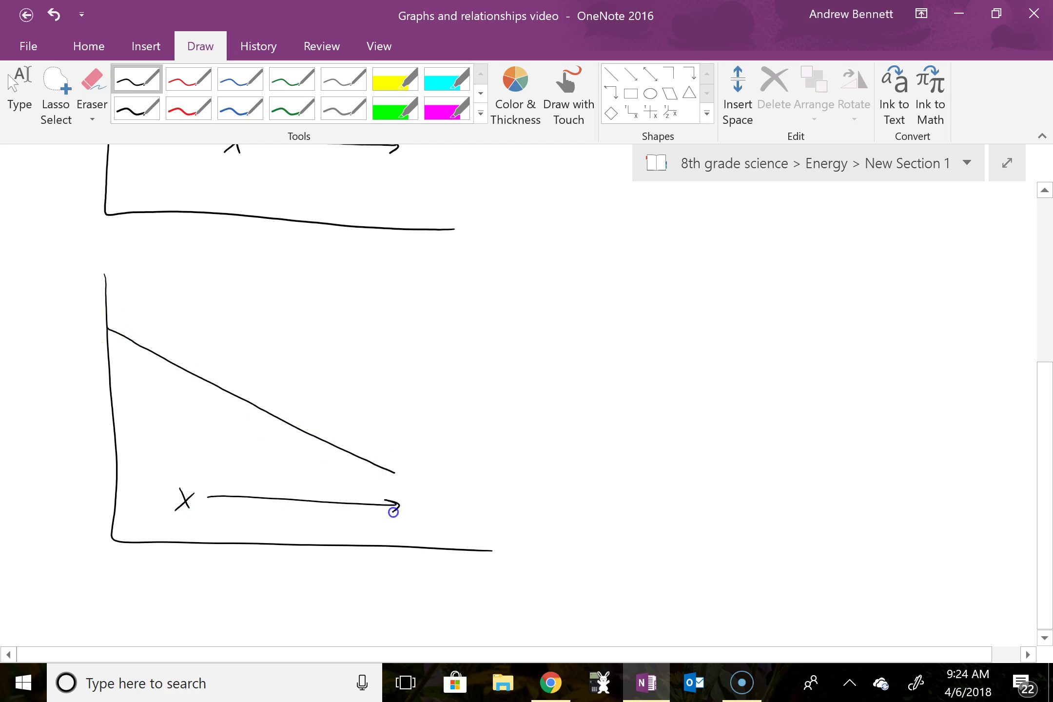
{"action": "left_click_drag", "start_coordinate": [361, 360], "coordinate": [369, 373]}
{"action": "left_click_drag", "start_coordinate": [381, 363], "coordinate": [364, 384]}
{"action": "mouse_move", "coordinate": [404, 345]}
{"action": "left_mouse_down"}
{"action": "mouse_move", "coordinate": [398, 448]}
{"action": "mouse_move", "coordinate": [415, 446]}
{"action": "left_mouse_up"}
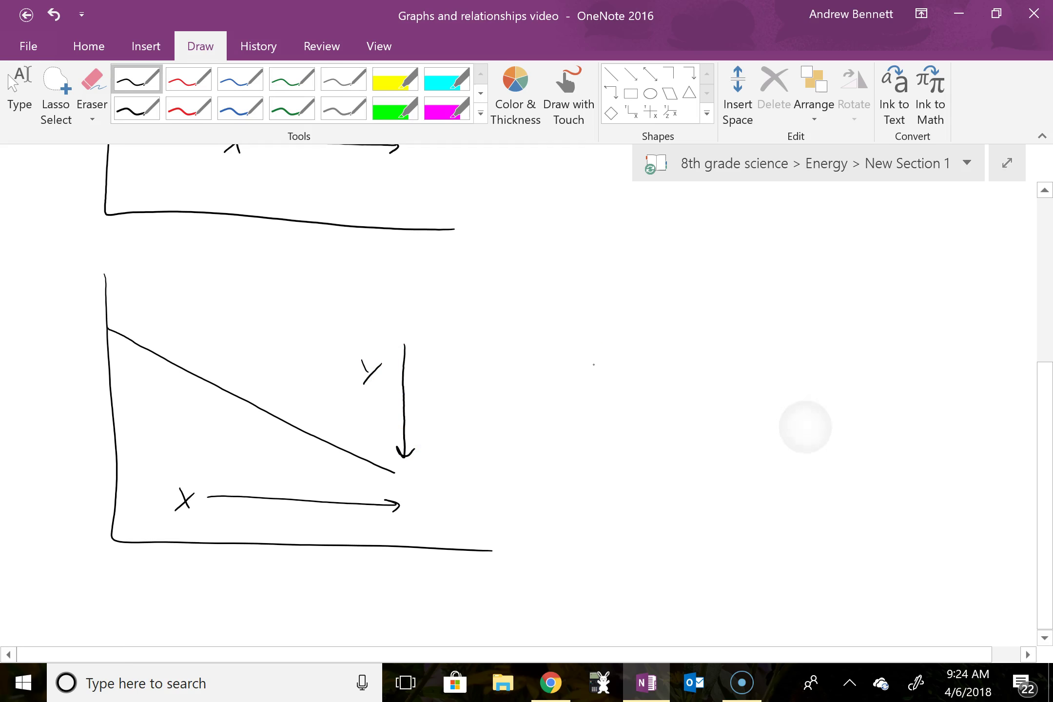
{"action": "mouse_move", "coordinate": [592, 375]}
{"action": "left_mouse_down"}
{"action": "mouse_move", "coordinate": [617, 381]}
{"action": "mouse_move", "coordinate": [633, 370]}
{"action": "mouse_move", "coordinate": [615, 391]}
{"action": "mouse_move", "coordinate": [646, 372]}
{"action": "mouse_move", "coordinate": [816, 372]}
{"action": "mouse_move", "coordinate": [836, 360]}
{"action": "mouse_move", "coordinate": [840, 383]}
{"action": "mouse_move", "coordinate": [898, 388]}
{"action": "left_mouse_up"}
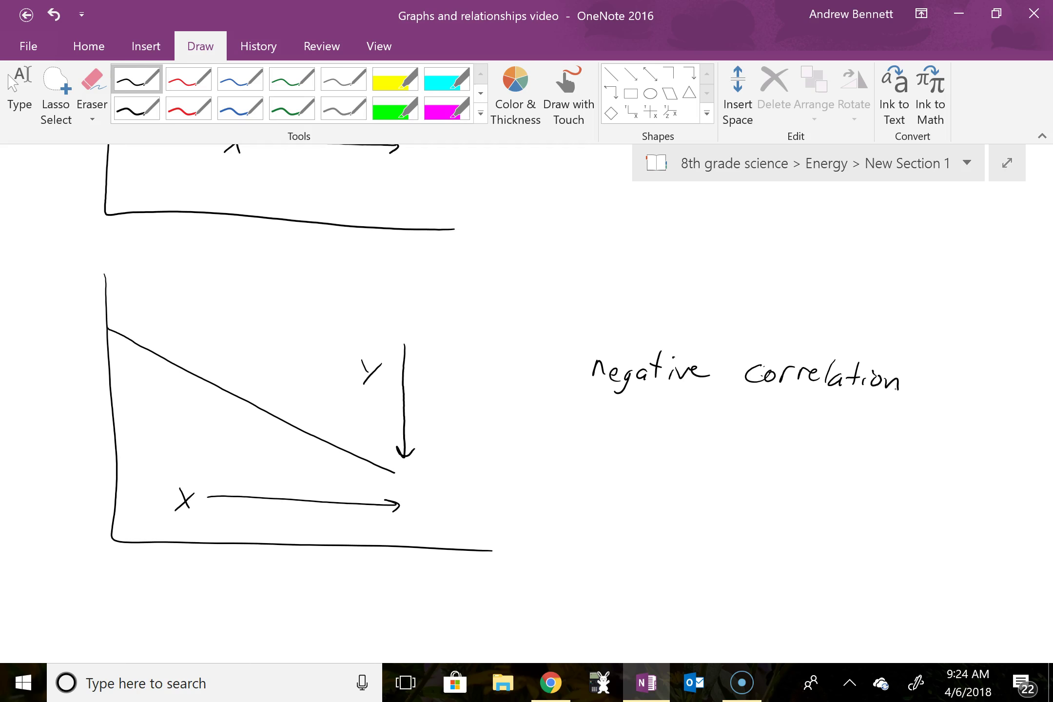
Draw third axes with a black rising curve, a steeper red curve and a shallower blue curve.
{"action": "scroll", "coordinate": [827, 341], "scroll_direction": "down", "scroll_amount": 7}
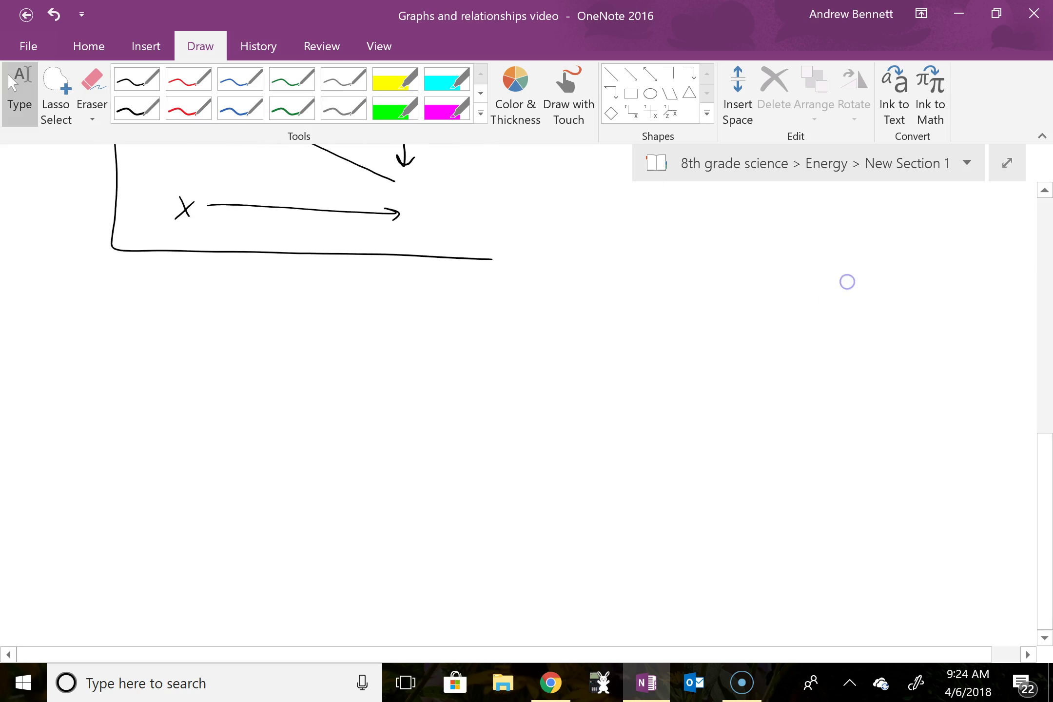
{"action": "mouse_move", "coordinate": [118, 275]}
{"action": "left_mouse_down"}
{"action": "mouse_move", "coordinate": [126, 373]}
{"action": "mouse_move", "coordinate": [115, 546]}
{"action": "mouse_move", "coordinate": [507, 556]}
{"action": "left_mouse_up"}
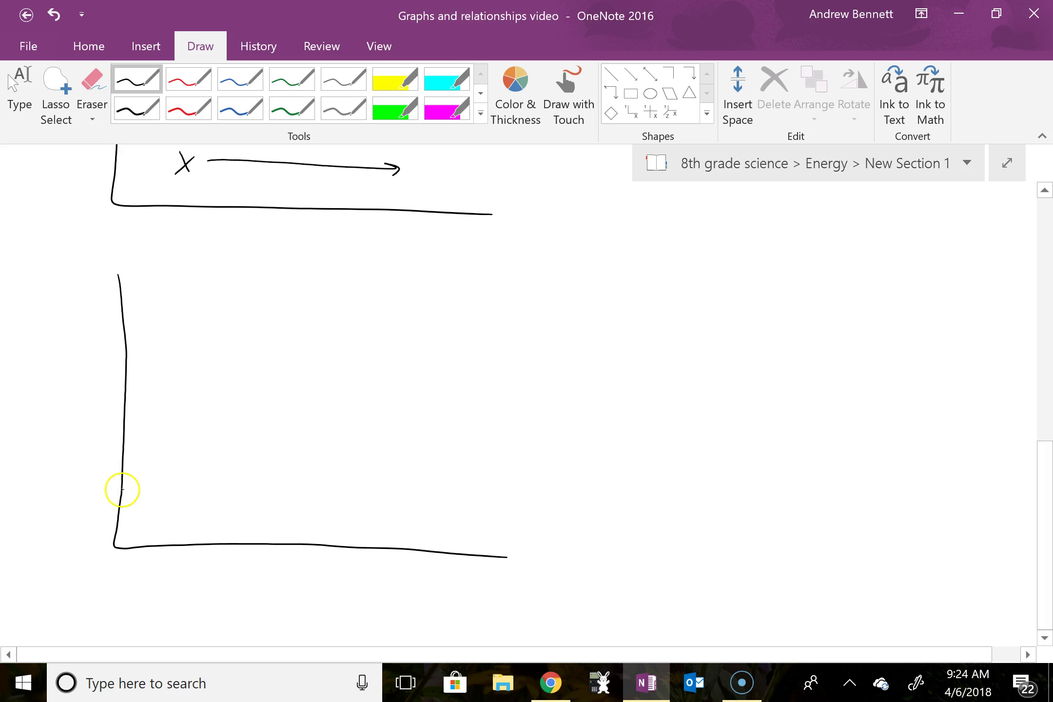
{"action": "mouse_move", "coordinate": [122, 489]}
{"action": "left_mouse_down"}
{"action": "mouse_move", "coordinate": [217, 470]}
{"action": "mouse_move", "coordinate": [331, 409]}
{"action": "mouse_move", "coordinate": [406, 331]}
{"action": "mouse_move", "coordinate": [431, 279]}
{"action": "left_mouse_up"}
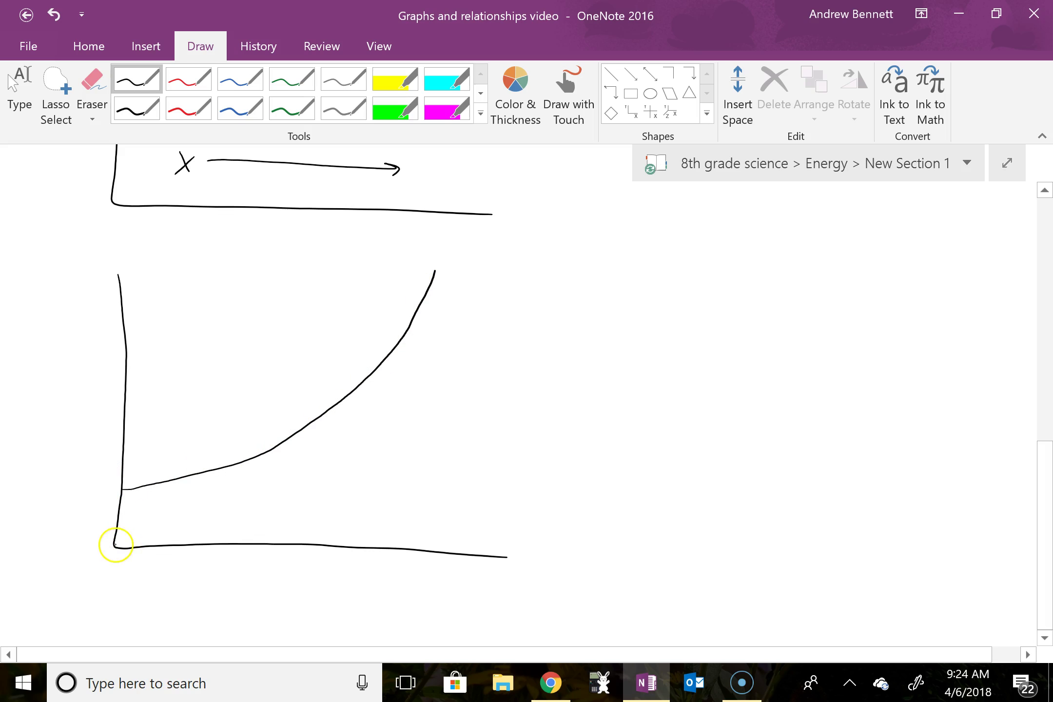
{"action": "left_click", "coordinate": [187, 80]}
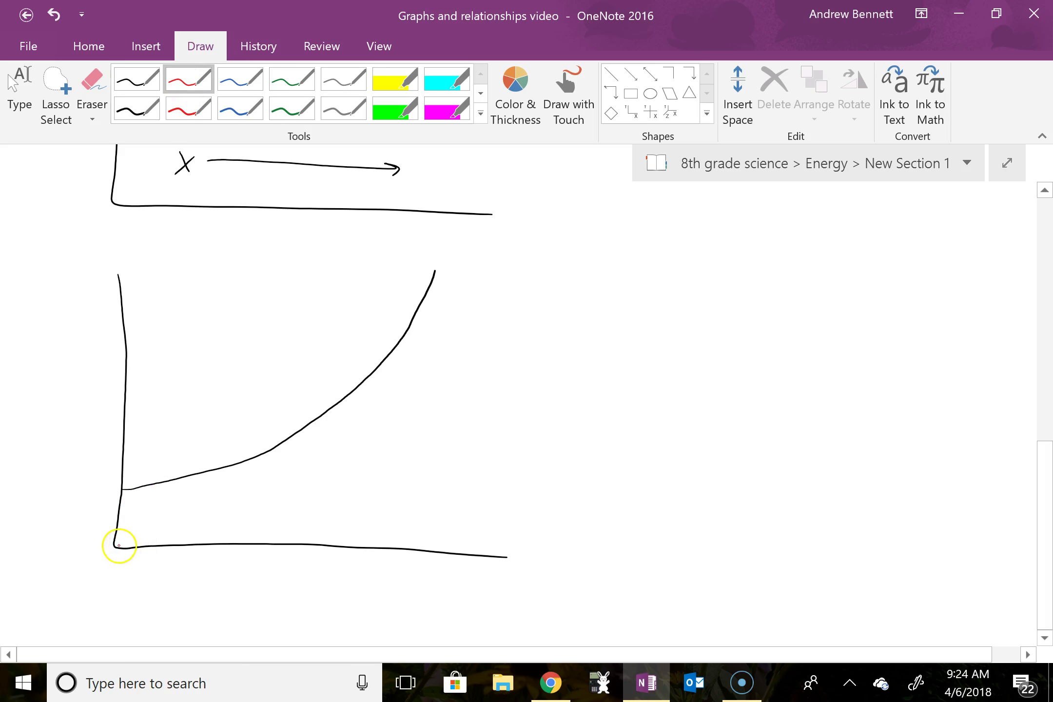
{"action": "mouse_move", "coordinate": [114, 544]}
{"action": "left_mouse_down"}
{"action": "mouse_move", "coordinate": [153, 526]}
{"action": "mouse_move", "coordinate": [190, 472]}
{"action": "mouse_move", "coordinate": [223, 356]}
{"action": "mouse_move", "coordinate": [232, 265]}
{"action": "left_mouse_up"}
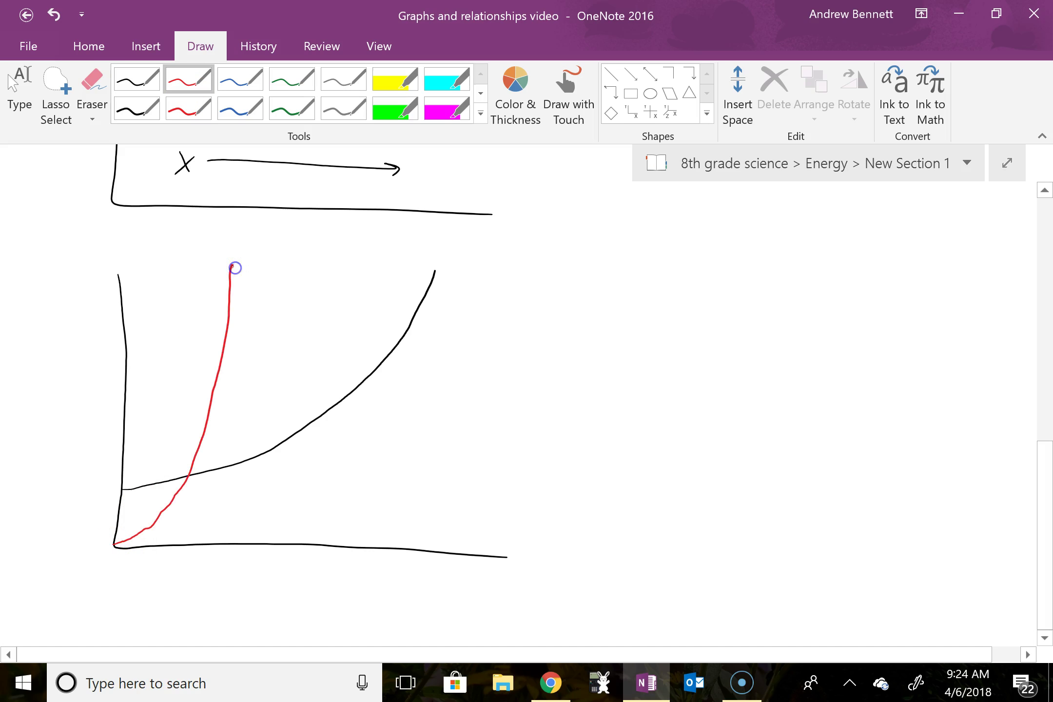
{"action": "left_click", "coordinate": [240, 80]}
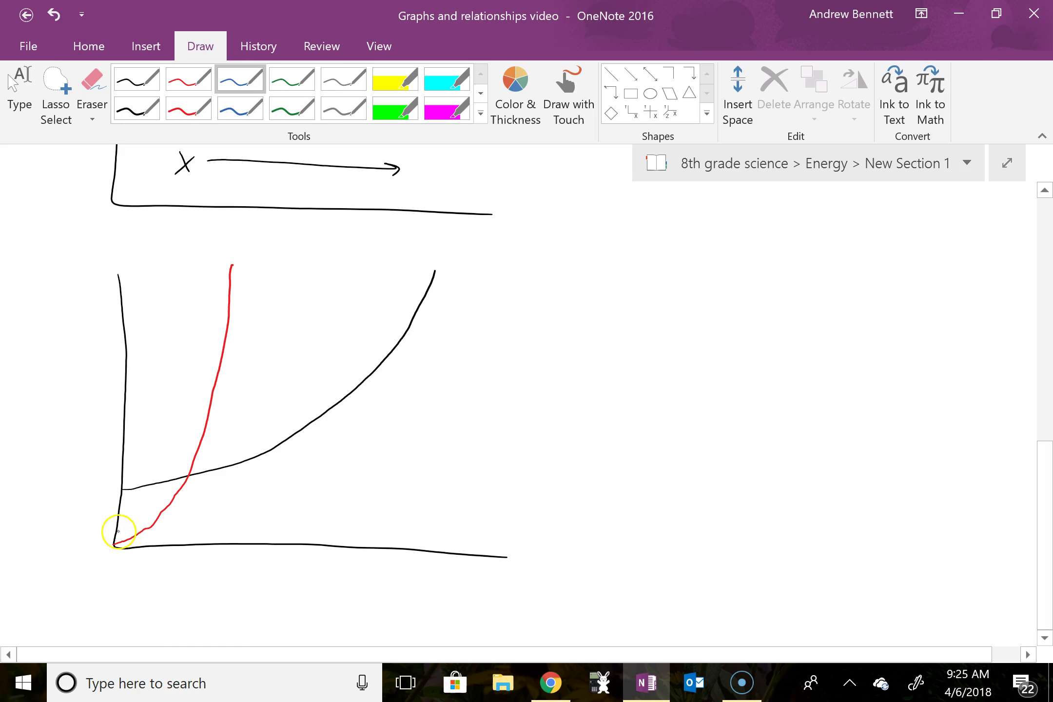
{"action": "mouse_move", "coordinate": [120, 525]}
{"action": "left_mouse_down"}
{"action": "mouse_move", "coordinate": [289, 496]}
{"action": "mouse_move", "coordinate": [469, 419]}
{"action": "mouse_move", "coordinate": [559, 355]}
{"action": "mouse_move", "coordinate": [632, 273]}
{"action": "left_mouse_up"}
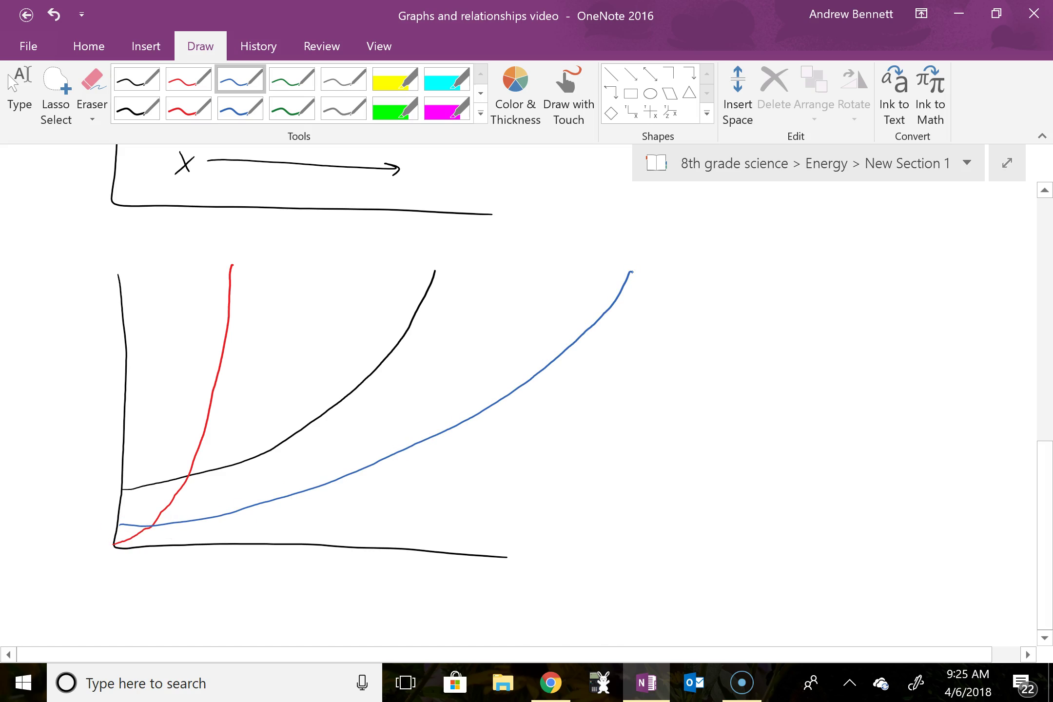
{"action": "left_click", "coordinate": [148, 84]}
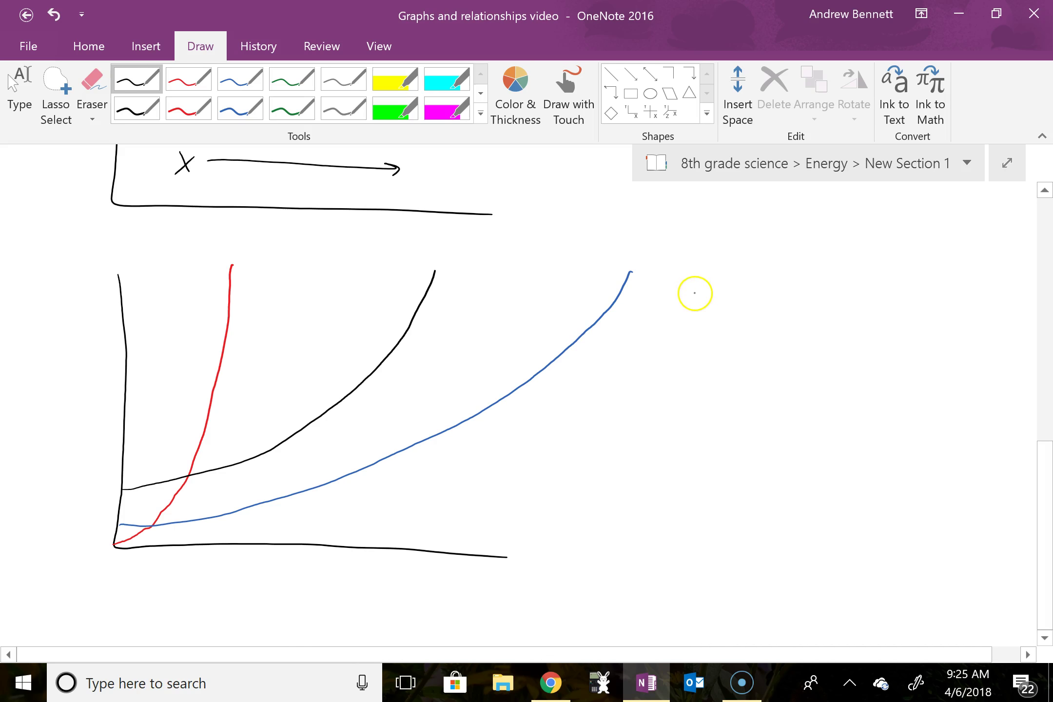
Handwrite 'parabola (shape)', 'quadratic relationship' and 'positive' beside the curves.
{"action": "mouse_move", "coordinate": [694, 293]}
{"action": "left_mouse_down"}
{"action": "mouse_move", "coordinate": [731, 296]}
{"action": "mouse_move", "coordinate": [792, 293]}
{"action": "mouse_move", "coordinate": [803, 275]}
{"action": "mouse_move", "coordinate": [811, 302]}
{"action": "mouse_move", "coordinate": [839, 281]}
{"action": "mouse_move", "coordinate": [851, 307]}
{"action": "mouse_move", "coordinate": [875, 285]}
{"action": "mouse_move", "coordinate": [867, 304]}
{"action": "mouse_move", "coordinate": [891, 292]}
{"action": "mouse_move", "coordinate": [910, 308]}
{"action": "mouse_move", "coordinate": [952, 268]}
{"action": "mouse_move", "coordinate": [953, 310]}
{"action": "left_mouse_up"}
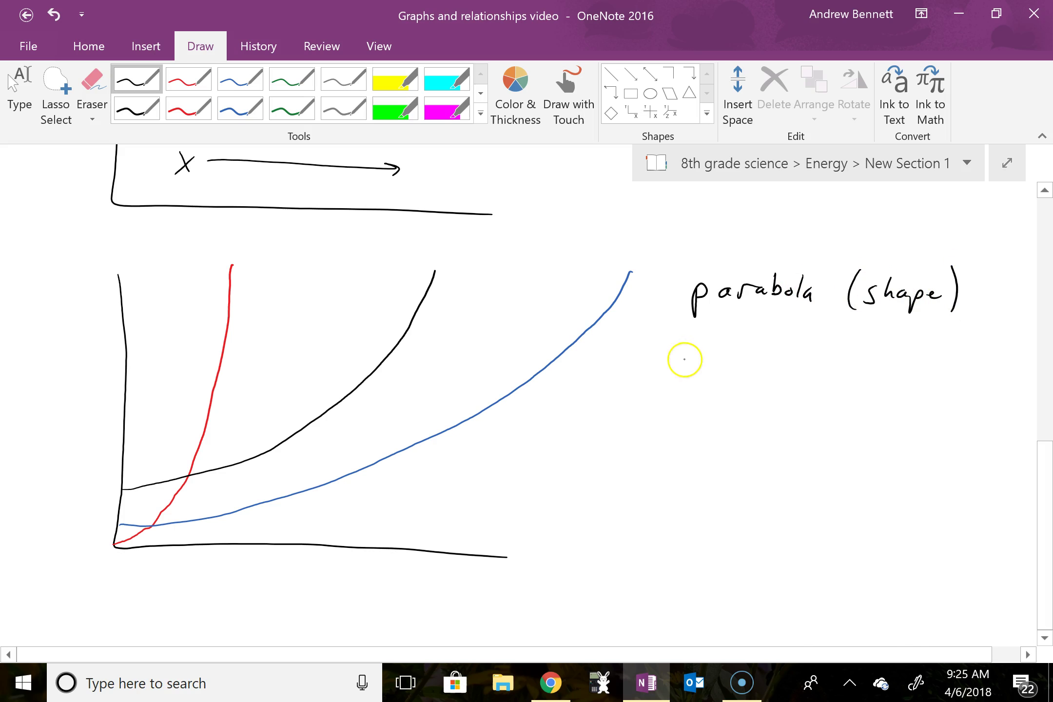
{"action": "mouse_move", "coordinate": [688, 355]}
{"action": "left_mouse_down"}
{"action": "mouse_move", "coordinate": [725, 364]}
{"action": "mouse_move", "coordinate": [741, 343]}
{"action": "mouse_move", "coordinate": [746, 361]}
{"action": "mouse_move", "coordinate": [800, 346]}
{"action": "mouse_move", "coordinate": [849, 365]}
{"action": "mouse_move", "coordinate": [855, 353]}
{"action": "mouse_move", "coordinate": [874, 359]}
{"action": "mouse_move", "coordinate": [883, 336]}
{"action": "mouse_move", "coordinate": [893, 356]}
{"action": "mouse_move", "coordinate": [919, 345]}
{"action": "mouse_move", "coordinate": [937, 359]}
{"action": "mouse_move", "coordinate": [984, 352]}
{"action": "left_mouse_up"}
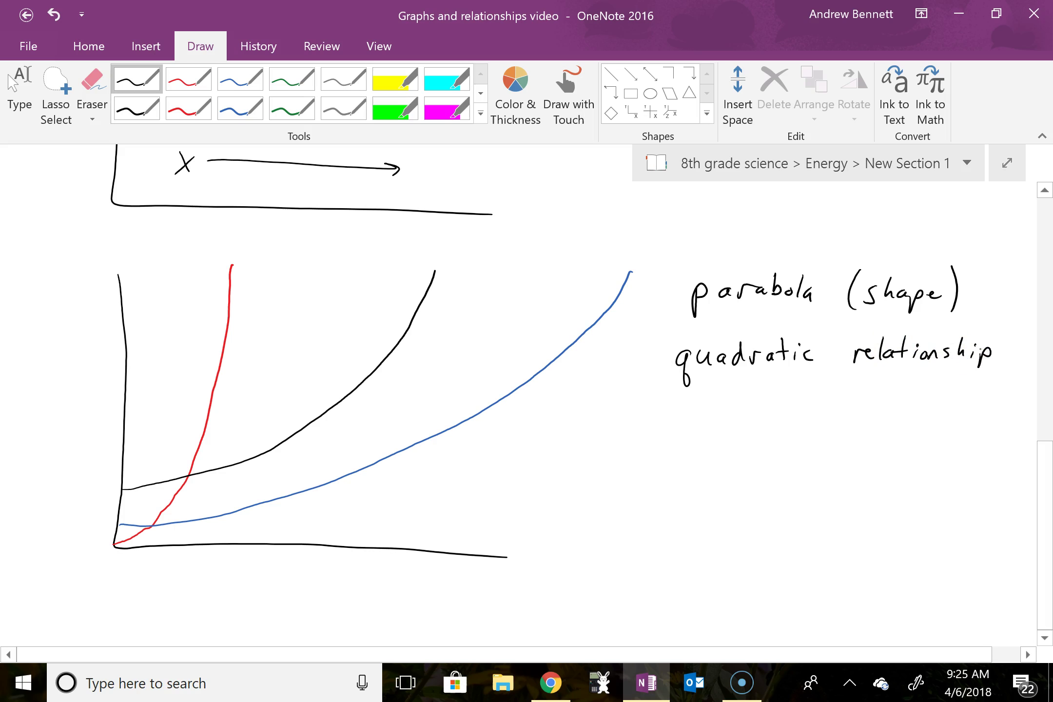
{"action": "mouse_move", "coordinate": [674, 418]}
{"action": "left_mouse_down"}
{"action": "mouse_move", "coordinate": [713, 419]}
{"action": "mouse_move", "coordinate": [721, 428]}
{"action": "mouse_move", "coordinate": [744, 410]}
{"action": "mouse_move", "coordinate": [758, 428]}
{"action": "mouse_move", "coordinate": [775, 416]}
{"action": "mouse_move", "coordinate": [816, 425]}
{"action": "left_mouse_up"}
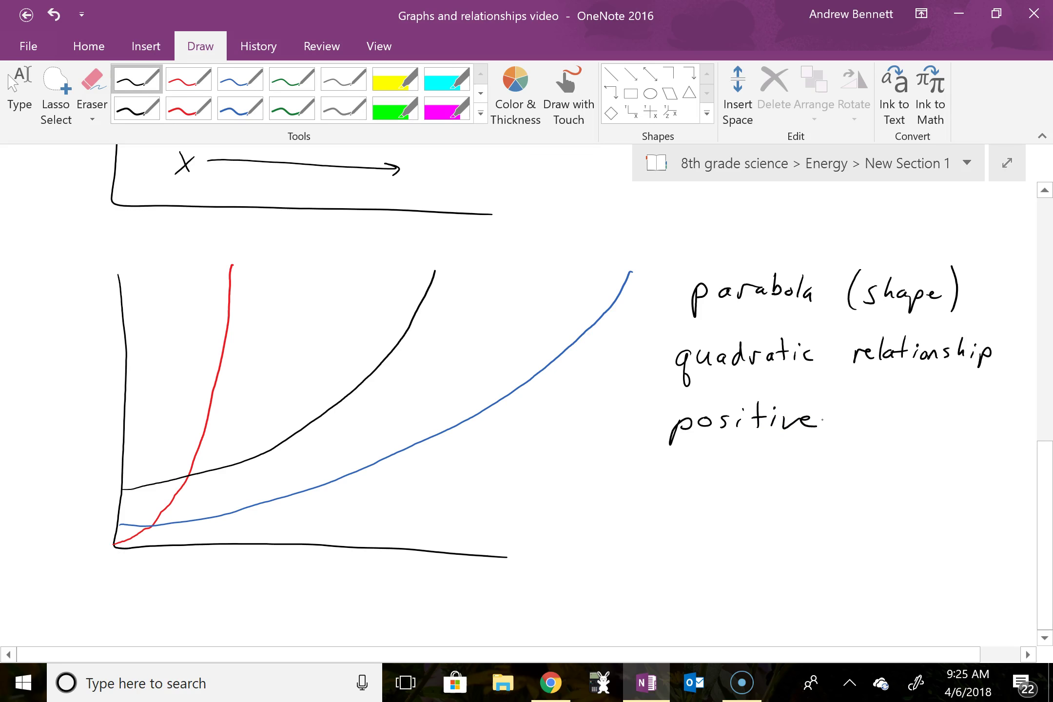
Draw fourth axes with a black falling curve, a steep red drop and a gentle blue slope.
{"action": "scroll", "coordinate": [705, 502], "scroll_direction": "down", "scroll_amount": 5}
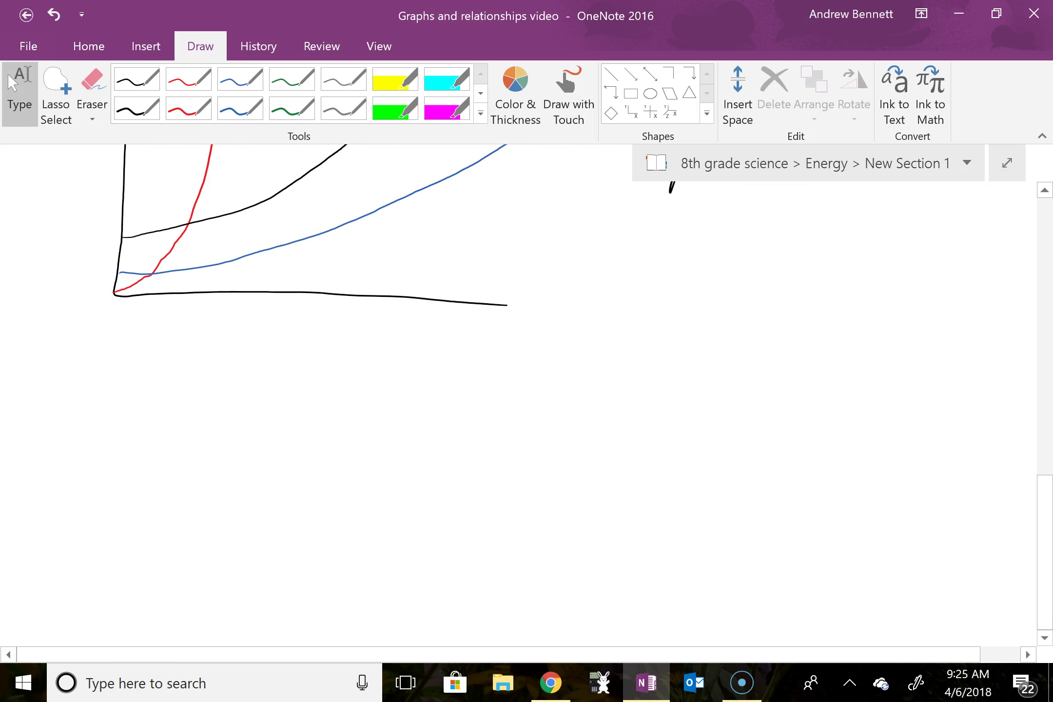
{"action": "mouse_move", "coordinate": [109, 364]}
{"action": "left_mouse_down"}
{"action": "mouse_move", "coordinate": [89, 562]}
{"action": "mouse_move", "coordinate": [104, 600]}
{"action": "mouse_move", "coordinate": [516, 588]}
{"action": "left_mouse_up"}
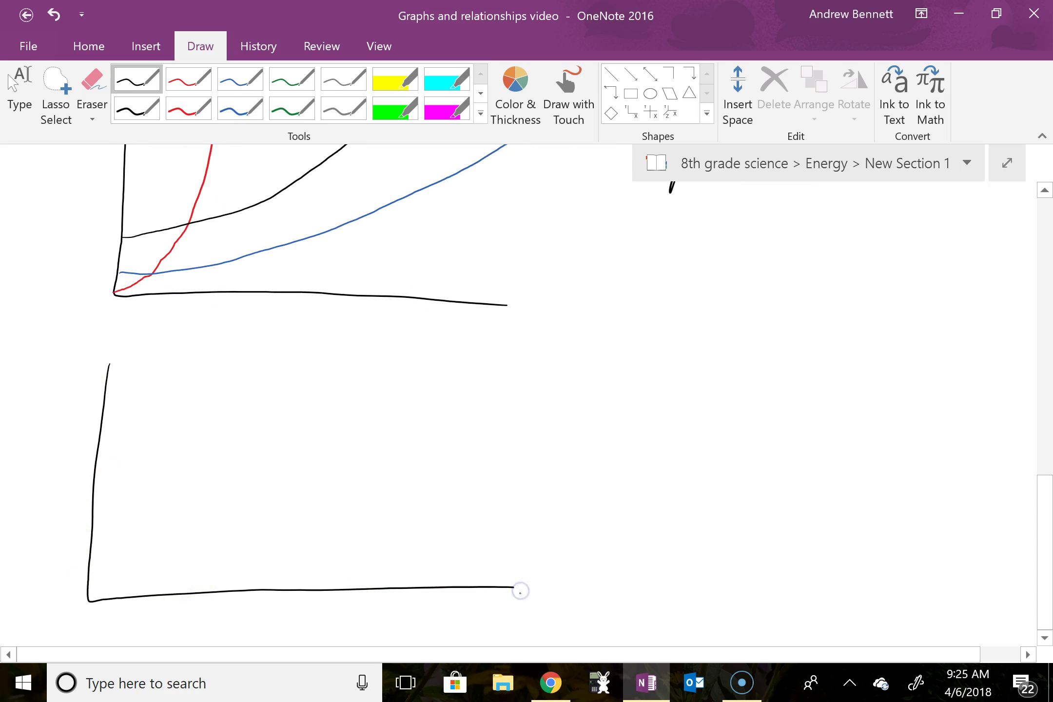
{"action": "mouse_move", "coordinate": [108, 392]}
{"action": "left_mouse_down"}
{"action": "mouse_move", "coordinate": [167, 404]}
{"action": "mouse_move", "coordinate": [258, 467]}
{"action": "mouse_move", "coordinate": [354, 645]}
{"action": "left_mouse_up"}
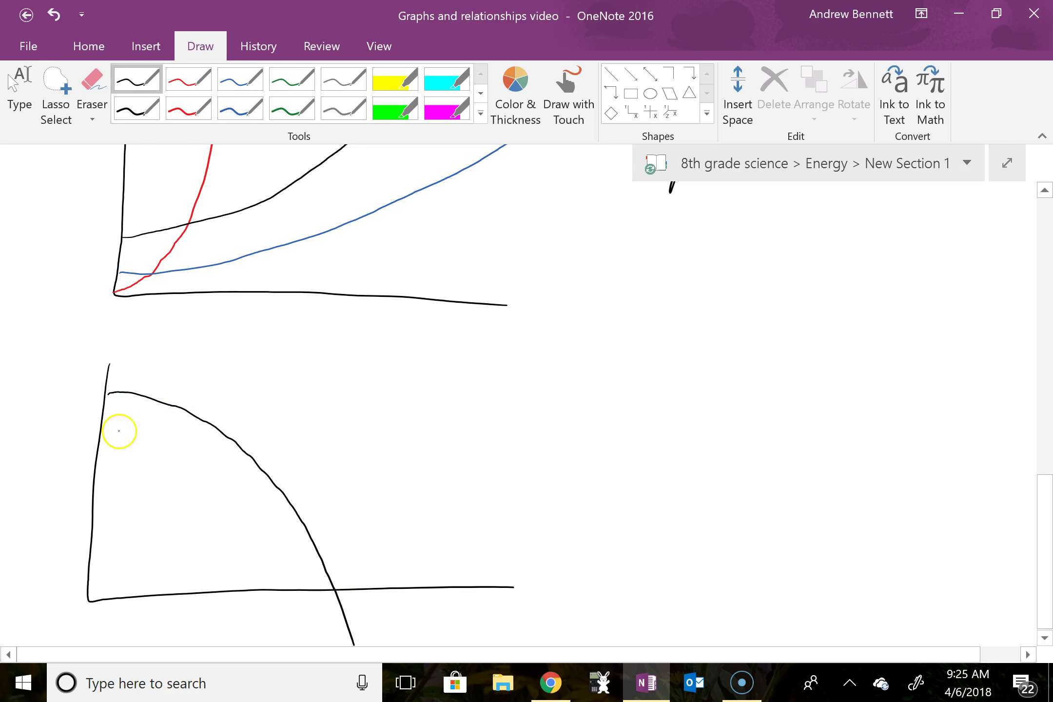
{"action": "left_click", "coordinate": [188, 79]}
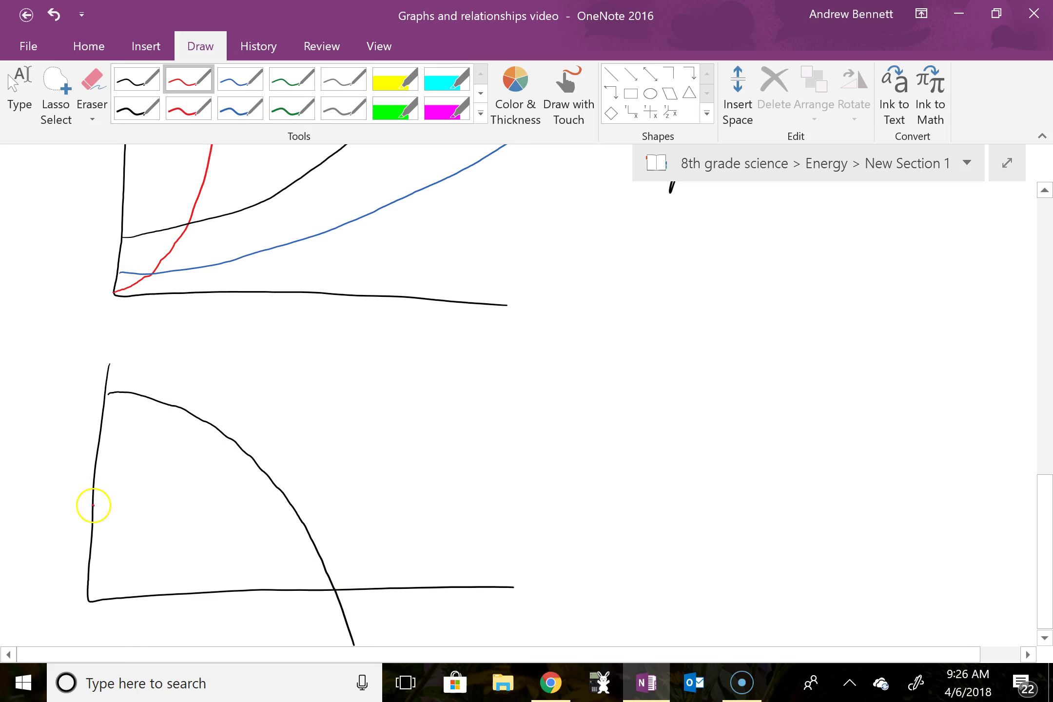
{"action": "mouse_move", "coordinate": [93, 505]}
{"action": "left_mouse_down"}
{"action": "mouse_move", "coordinate": [132, 572]}
{"action": "mouse_move", "coordinate": [140, 647]}
{"action": "left_mouse_up"}
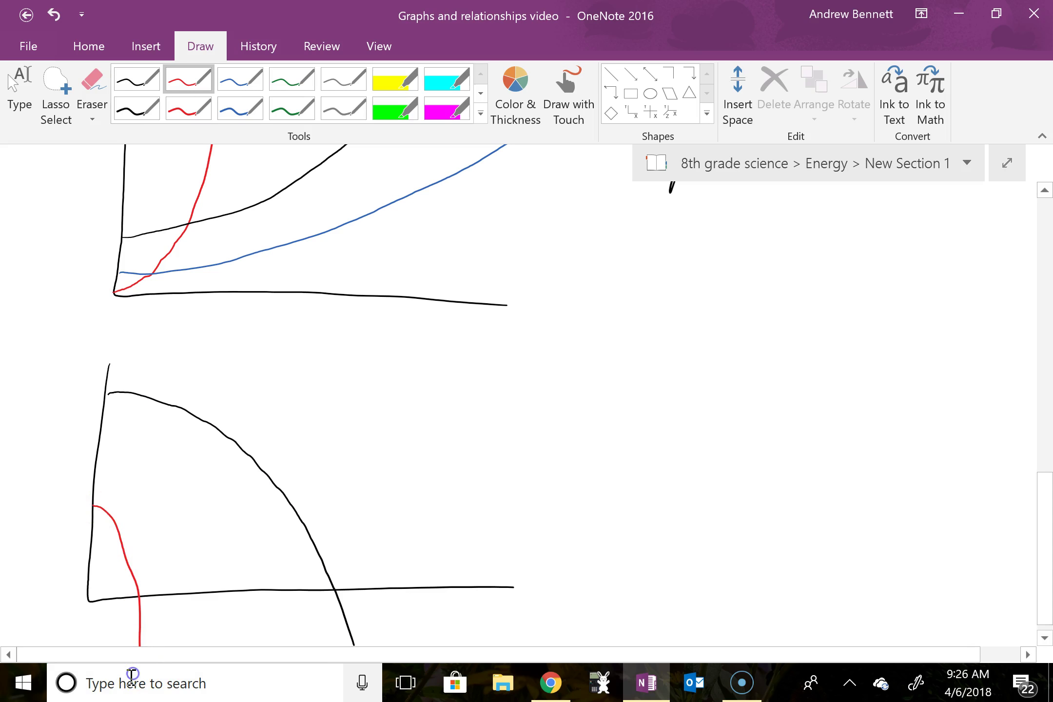
{"action": "left_click", "coordinate": [238, 83]}
{"action": "mouse_move", "coordinate": [99, 451]}
{"action": "left_mouse_down"}
{"action": "mouse_move", "coordinate": [298, 475]}
{"action": "mouse_move", "coordinate": [404, 511]}
{"action": "mouse_move", "coordinate": [479, 542]}
{"action": "mouse_move", "coordinate": [573, 604]}
{"action": "mouse_move", "coordinate": [586, 626]}
{"action": "left_mouse_up"}
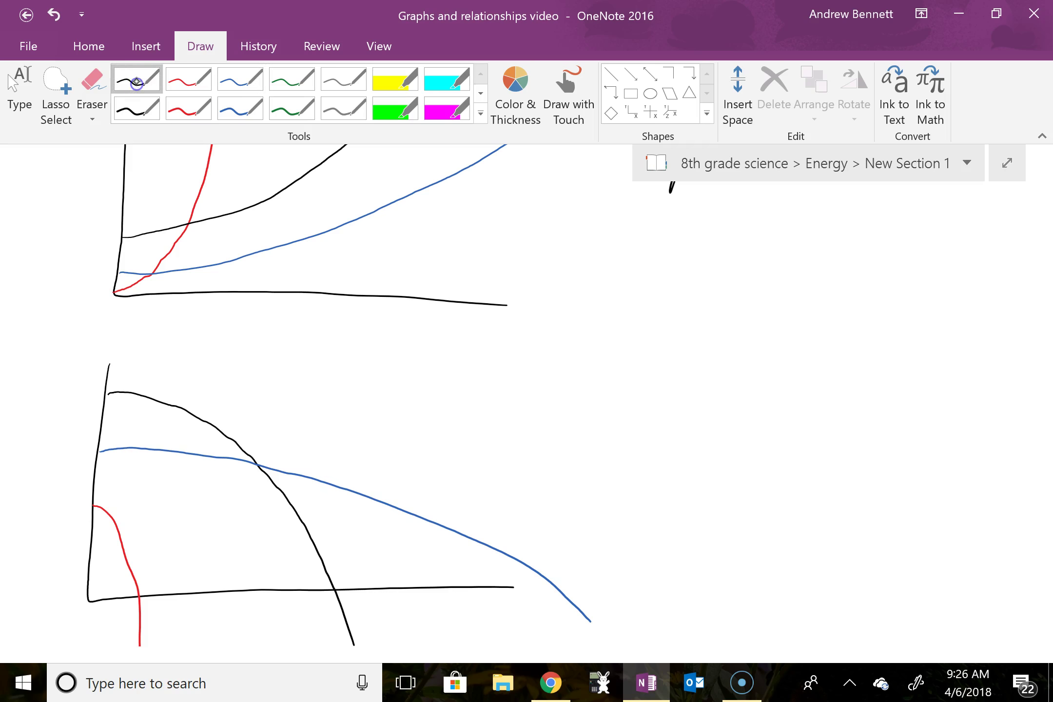
Draw new axes with a flat horizontal line across them.
{"action": "scroll", "coordinate": [799, 567], "scroll_direction": "down", "scroll_amount": 10}
{"action": "key", "text": "Escape"}
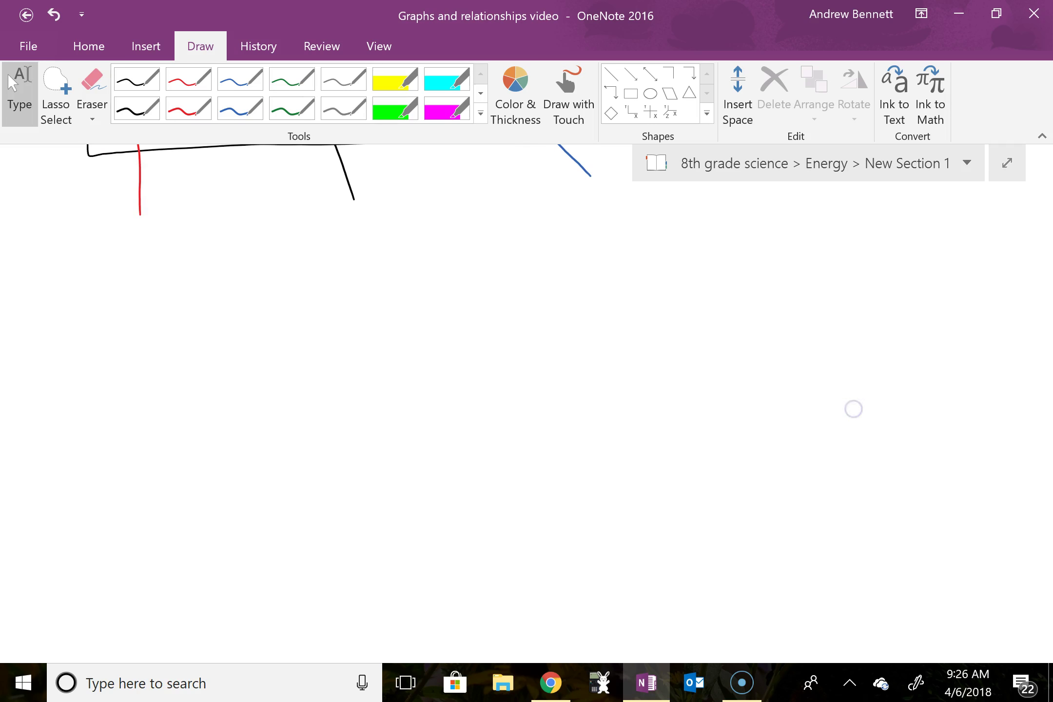
{"action": "mouse_move", "coordinate": [88, 295]}
{"action": "left_mouse_down"}
{"action": "mouse_move", "coordinate": [92, 529]}
{"action": "mouse_move", "coordinate": [205, 564]}
{"action": "mouse_move", "coordinate": [618, 587]}
{"action": "left_mouse_up"}
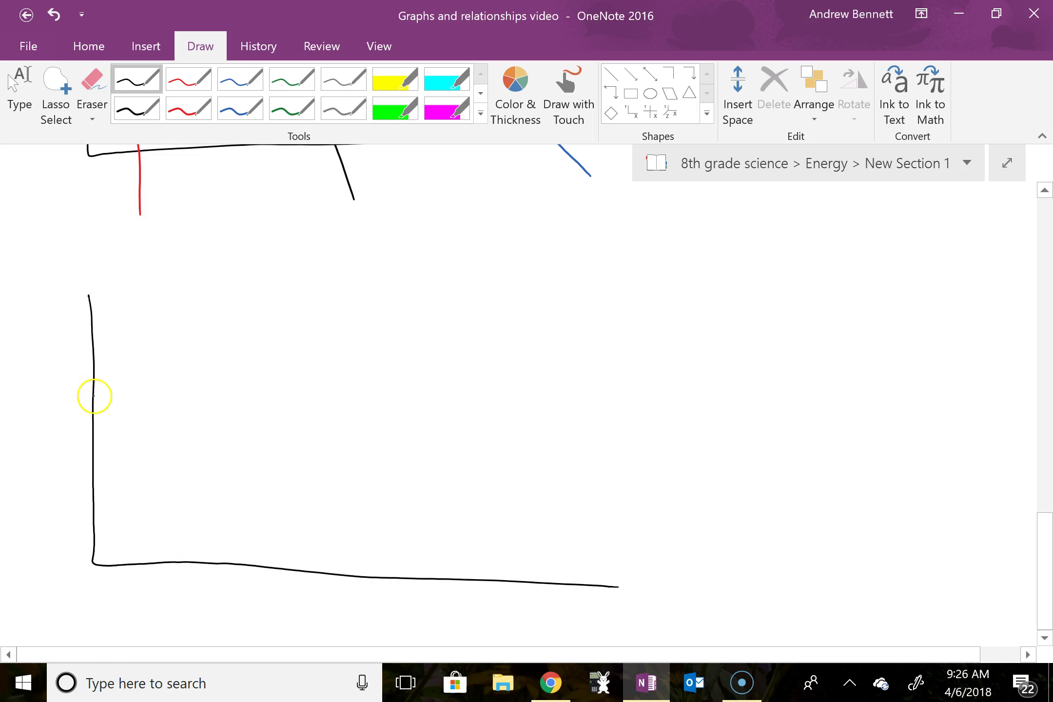
{"action": "left_click_drag", "start_coordinate": [92, 396], "coordinate": [584, 388]}
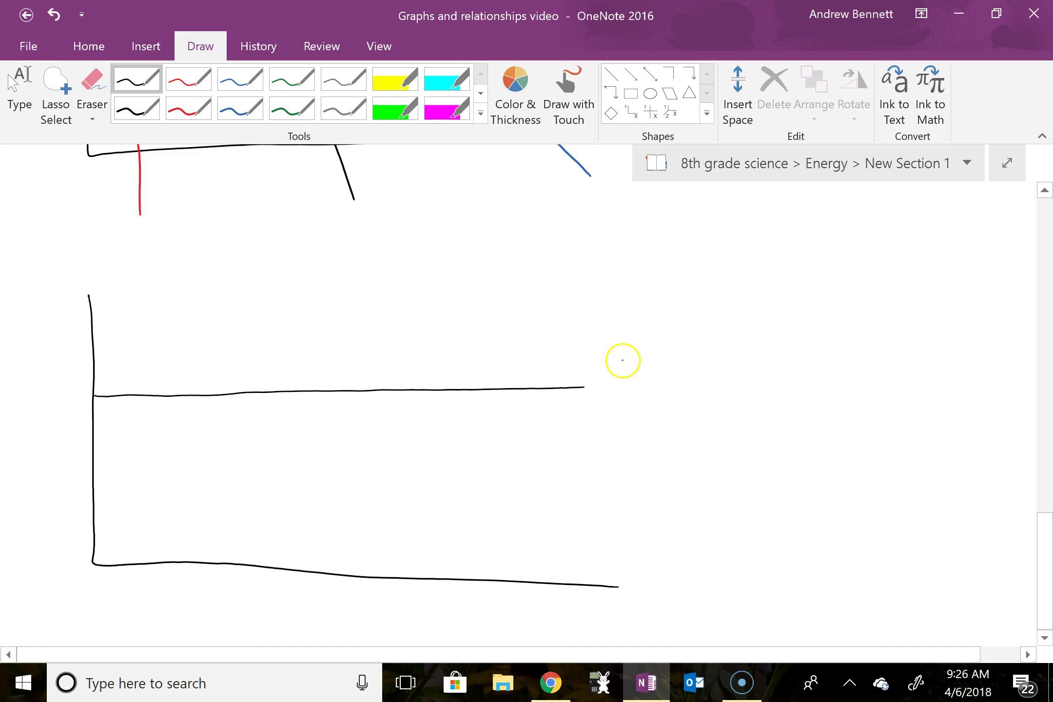
Label the line '(horizontal)' and write 'no relationship' below it.
{"action": "left_click_drag", "start_coordinate": [612, 347], "coordinate": [603, 378]}
{"action": "mouse_move", "coordinate": [615, 355]}
{"action": "left_mouse_down"}
{"action": "mouse_move", "coordinate": [622, 376]}
{"action": "mouse_move", "coordinate": [650, 366]}
{"action": "mouse_move", "coordinate": [670, 375]}
{"action": "mouse_move", "coordinate": [686, 360]}
{"action": "mouse_move", "coordinate": [691, 374]}
{"action": "left_mouse_up"}
{"action": "left_click_drag", "start_coordinate": [699, 376], "coordinate": [710, 390]}
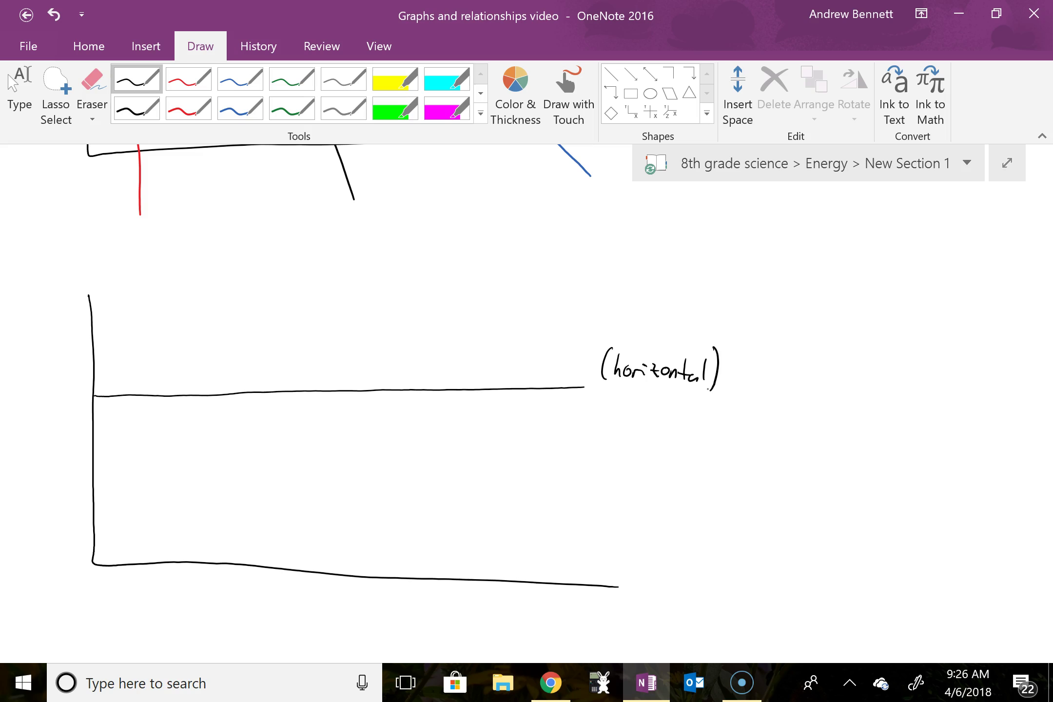
{"action": "left_click_drag", "start_coordinate": [720, 420], "coordinate": [728, 439]}
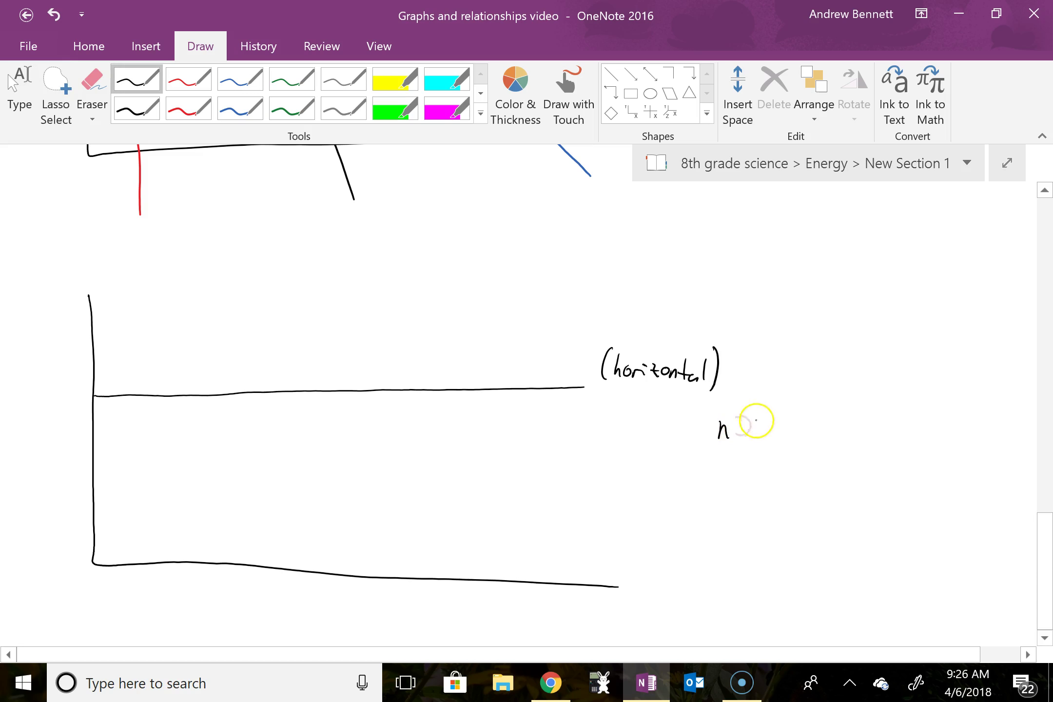
{"action": "mouse_move", "coordinate": [755, 424]}
{"action": "left_mouse_down"}
{"action": "mouse_move", "coordinate": [819, 422]}
{"action": "mouse_move", "coordinate": [828, 432]}
{"action": "left_mouse_up"}
{"action": "mouse_move", "coordinate": [842, 408]}
{"action": "left_mouse_down"}
{"action": "mouse_move", "coordinate": [843, 434]}
{"action": "mouse_move", "coordinate": [872, 434]}
{"action": "left_mouse_up"}
{"action": "left_click_drag", "start_coordinate": [865, 422], "coordinate": [886, 422]}
{"action": "left_click_drag", "start_coordinate": [883, 427], "coordinate": [913, 434]}
{"action": "mouse_move", "coordinate": [924, 424]}
{"action": "left_mouse_down"}
{"action": "mouse_move", "coordinate": [915, 434]}
{"action": "mouse_move", "coordinate": [940, 434]}
{"action": "left_mouse_up"}
{"action": "left_click_drag", "start_coordinate": [942, 426], "coordinate": [952, 439]}
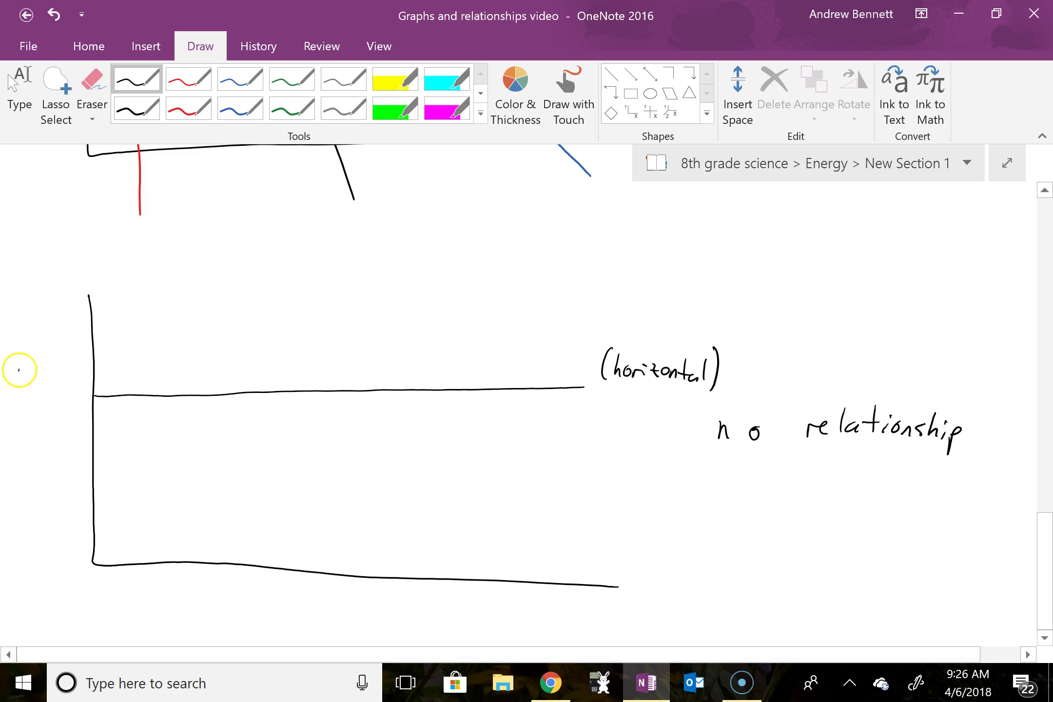
Label the vertical axis 'my age' and the x-axis '# of people wearing red shirts'.
{"action": "mouse_move", "coordinate": [18, 370]}
{"action": "left_mouse_down"}
{"action": "mouse_move", "coordinate": [44, 375]}
{"action": "mouse_move", "coordinate": [30, 412]}
{"action": "mouse_move", "coordinate": [42, 414]}
{"action": "mouse_move", "coordinate": [29, 422]}
{"action": "mouse_move", "coordinate": [61, 398]}
{"action": "left_mouse_up"}
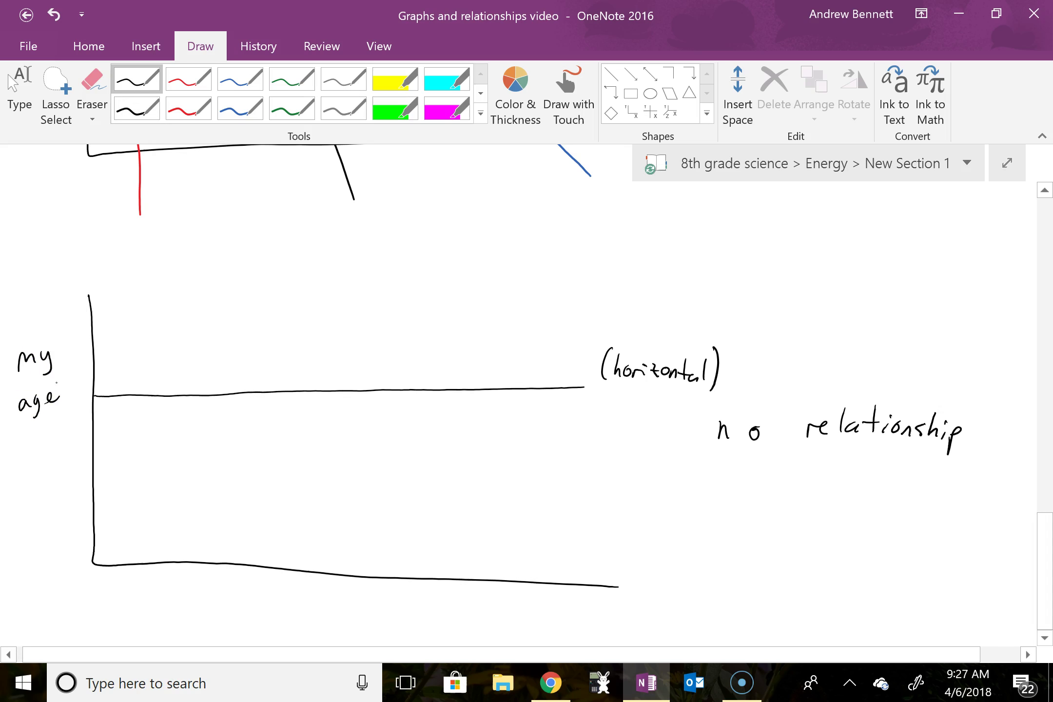
{"action": "scroll", "coordinate": [567, 435], "scroll_direction": "down", "scroll_amount": 2}
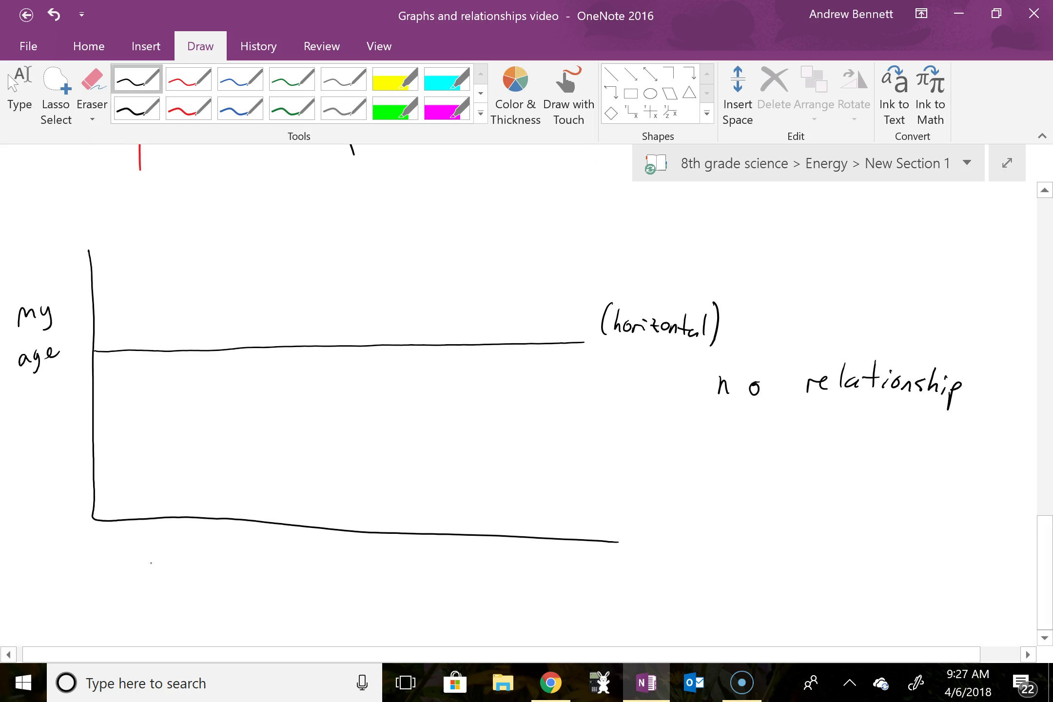
{"action": "left_click_drag", "start_coordinate": [155, 564], "coordinate": [157, 574]}
{"action": "mouse_move", "coordinate": [164, 559]}
{"action": "left_mouse_down"}
{"action": "mouse_move", "coordinate": [163, 573]}
{"action": "mouse_move", "coordinate": [166, 564]}
{"action": "left_mouse_up"}
{"action": "mouse_move", "coordinate": [146, 574]}
{"action": "left_mouse_down"}
{"action": "mouse_move", "coordinate": [200, 573]}
{"action": "mouse_move", "coordinate": [207, 587]}
{"action": "left_mouse_up"}
{"action": "left_click_drag", "start_coordinate": [201, 574], "coordinate": [285, 580]}
{"action": "mouse_move", "coordinate": [289, 573]}
{"action": "left_mouse_down"}
{"action": "mouse_move", "coordinate": [284, 600]}
{"action": "mouse_move", "coordinate": [296, 582]}
{"action": "left_mouse_up"}
{"action": "left_click_drag", "start_coordinate": [299, 583], "coordinate": [362, 585]}
{"action": "mouse_move", "coordinate": [369, 578]}
{"action": "left_mouse_down"}
{"action": "mouse_move", "coordinate": [415, 576]}
{"action": "mouse_move", "coordinate": [428, 589]}
{"action": "left_mouse_up"}
{"action": "mouse_move", "coordinate": [432, 589]}
{"action": "left_mouse_down"}
{"action": "mouse_move", "coordinate": [453, 583]}
{"action": "mouse_move", "coordinate": [436, 604]}
{"action": "left_mouse_up"}
{"action": "left_click_drag", "start_coordinate": [493, 578], "coordinate": [503, 580]}
{"action": "left_click_drag", "start_coordinate": [504, 585], "coordinate": [559, 592]}
{"action": "left_click_drag", "start_coordinate": [578, 570], "coordinate": [590, 593]}
{"action": "left_click", "coordinate": [598, 576]}
{"action": "left_click_drag", "start_coordinate": [597, 583], "coordinate": [636, 597]}
Finish the x-axis label with 'in class' on a second line.
{"action": "left_click", "coordinate": [20, 92]}
{"action": "scroll", "coordinate": [464, 421], "scroll_direction": "down", "scroll_amount": 1}
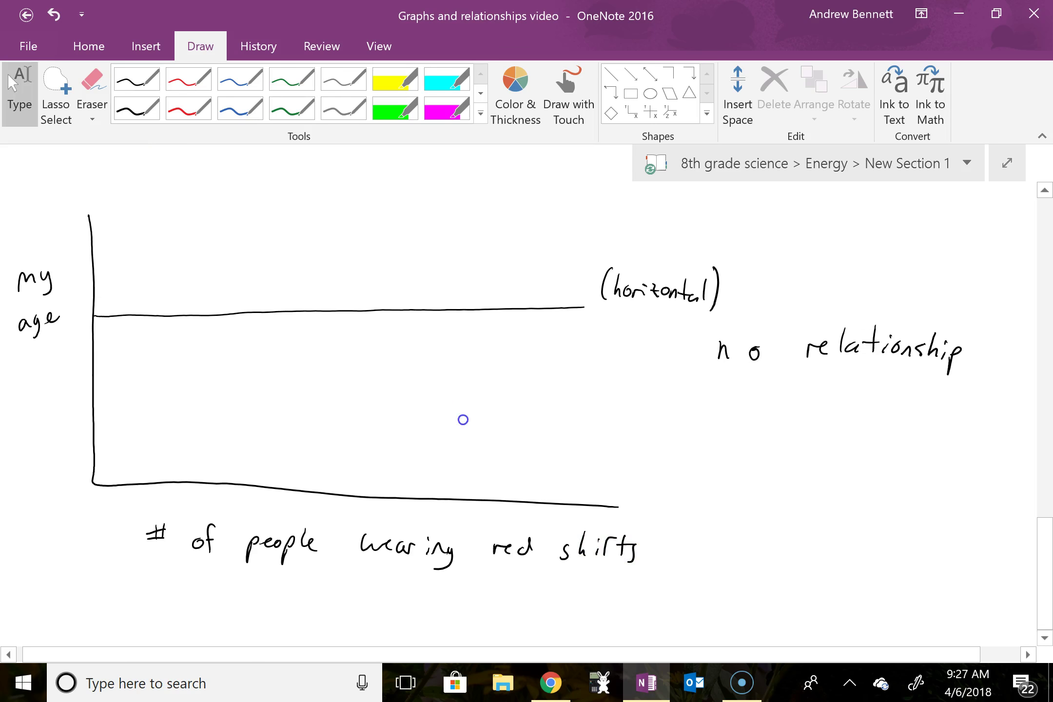
{"action": "left_click", "coordinate": [136, 79]}
{"action": "left_click", "coordinate": [165, 578]}
{"action": "mouse_move", "coordinate": [165, 585]}
{"action": "left_mouse_down"}
{"action": "mouse_move", "coordinate": [166, 595]}
{"action": "mouse_move", "coordinate": [247, 597]}
{"action": "left_mouse_up"}
{"action": "mouse_move", "coordinate": [258, 575]}
{"action": "left_mouse_down"}
{"action": "mouse_move", "coordinate": [254, 598]}
{"action": "mouse_move", "coordinate": [278, 599]}
{"action": "mouse_move", "coordinate": [269, 604]}
{"action": "left_mouse_up"}
{"action": "left_click_drag", "start_coordinate": [308, 588], "coordinate": [298, 604]}
{"action": "left_click", "coordinate": [20, 93]}
{"action": "scroll", "coordinate": [849, 514], "scroll_direction": "up", "scroll_amount": 1}
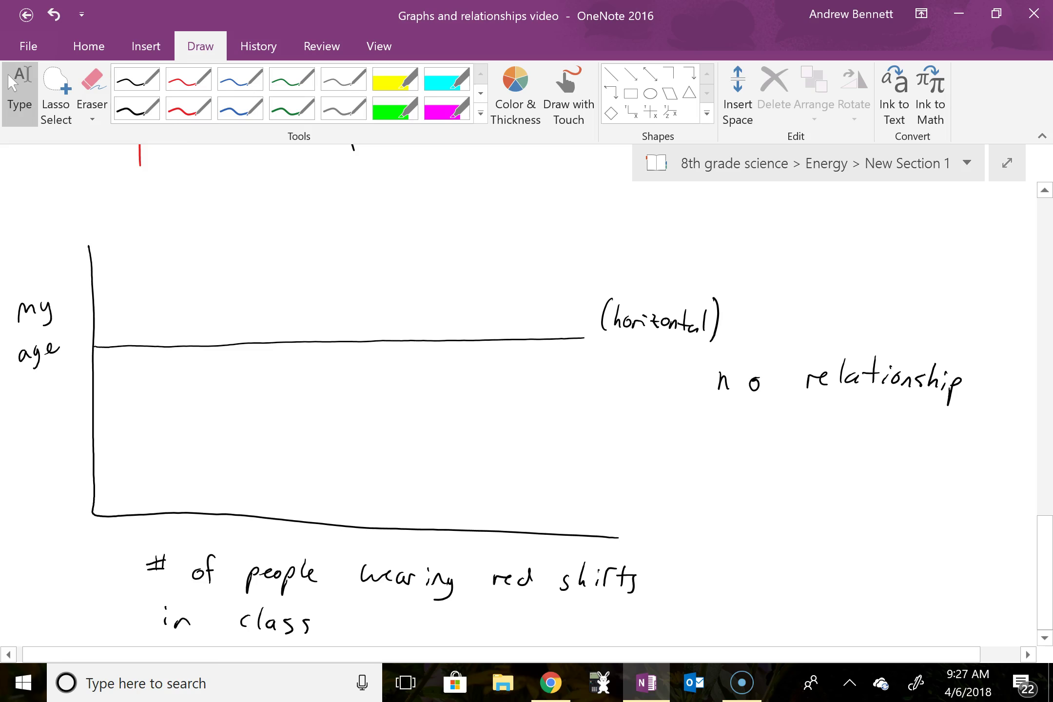
Draw axes for a steeply decaying curve and write 'inverse relationship' to its right.
{"action": "scroll", "coordinate": [811, 278], "scroll_direction": "down", "scroll_amount": 8}
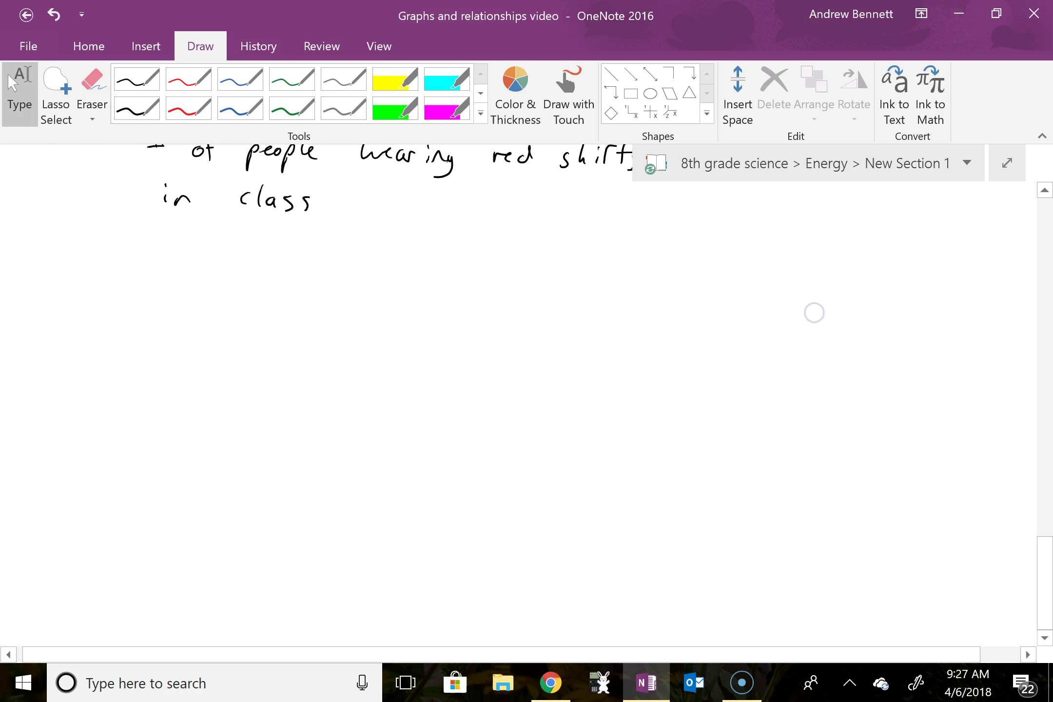
{"action": "mouse_move", "coordinate": [105, 263]}
{"action": "left_mouse_down"}
{"action": "mouse_move", "coordinate": [104, 489]}
{"action": "mouse_move", "coordinate": [221, 544]}
{"action": "mouse_move", "coordinate": [542, 561]}
{"action": "mouse_move", "coordinate": [119, 264]}
{"action": "mouse_move", "coordinate": [119, 343]}
{"action": "mouse_move", "coordinate": [139, 427]}
{"action": "mouse_move", "coordinate": [183, 498]}
{"action": "mouse_move", "coordinate": [250, 526]}
{"action": "mouse_move", "coordinate": [508, 542]}
{"action": "left_mouse_up"}
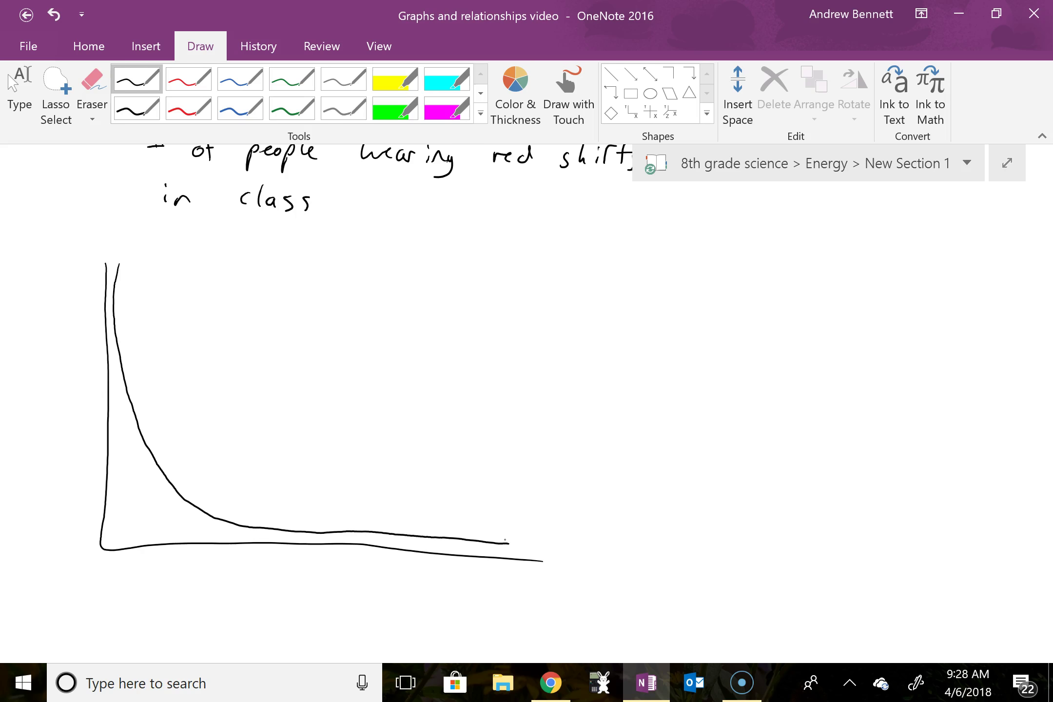
{"action": "mouse_move", "coordinate": [615, 292]}
{"action": "left_mouse_down"}
{"action": "mouse_move", "coordinate": [668, 285]}
{"action": "mouse_move", "coordinate": [670, 296]}
{"action": "mouse_move", "coordinate": [715, 298]}
{"action": "mouse_move", "coordinate": [752, 276]}
{"action": "mouse_move", "coordinate": [765, 298]}
{"action": "mouse_move", "coordinate": [789, 280]}
{"action": "mouse_move", "coordinate": [839, 295]}
{"action": "left_mouse_up"}
{"action": "left_click", "coordinate": [614, 282]}
{"action": "left_click_drag", "start_coordinate": [843, 287], "coordinate": [854, 306]}
{"action": "left_click", "coordinate": [849, 277]}
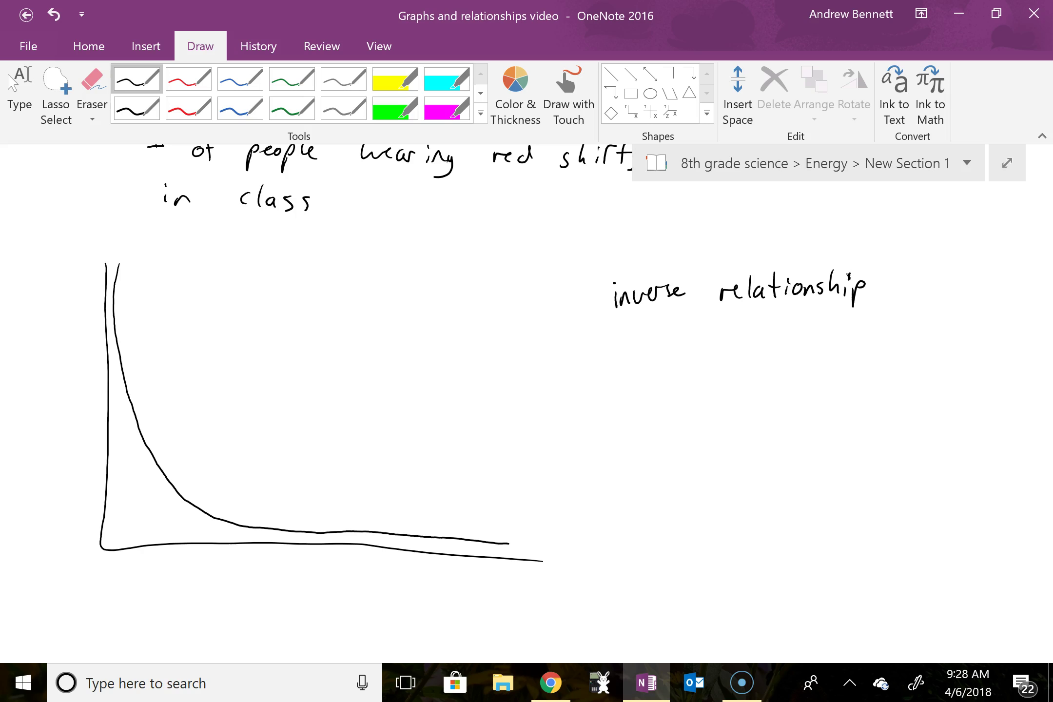
Handwrite 'y = mx + b' under 'positive' beside the first graph.
{"action": "scroll", "coordinate": [578, 571], "scroll_direction": "up", "scroll_amount": 20}
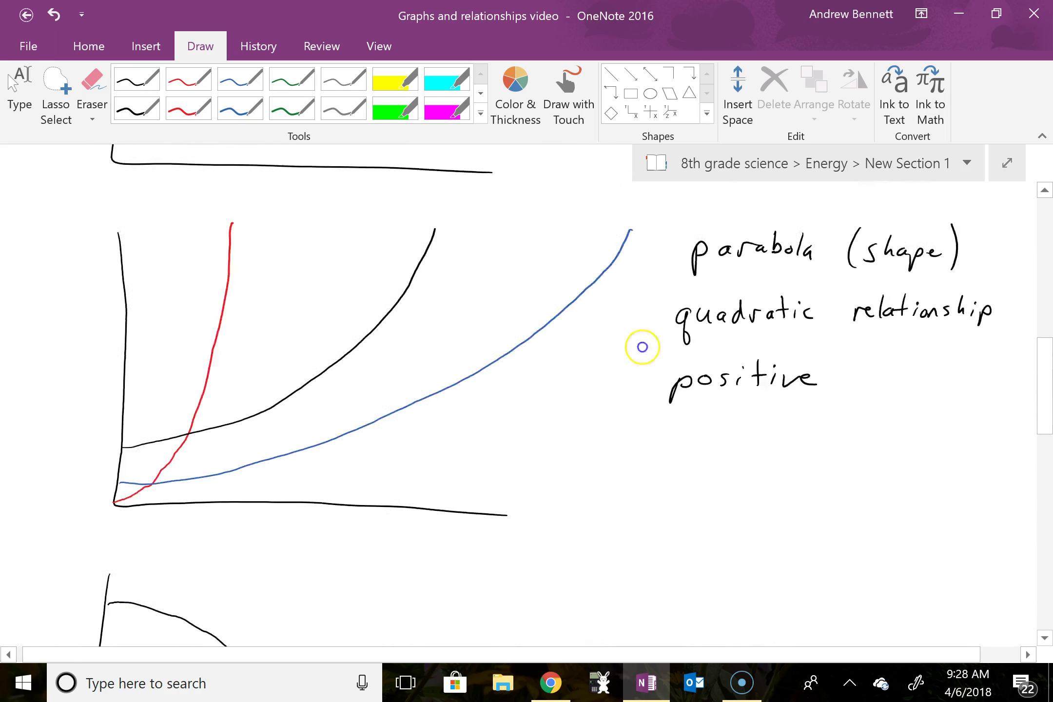
{"action": "scroll", "coordinate": [642, 346], "scroll_direction": "up", "scroll_amount": 18}
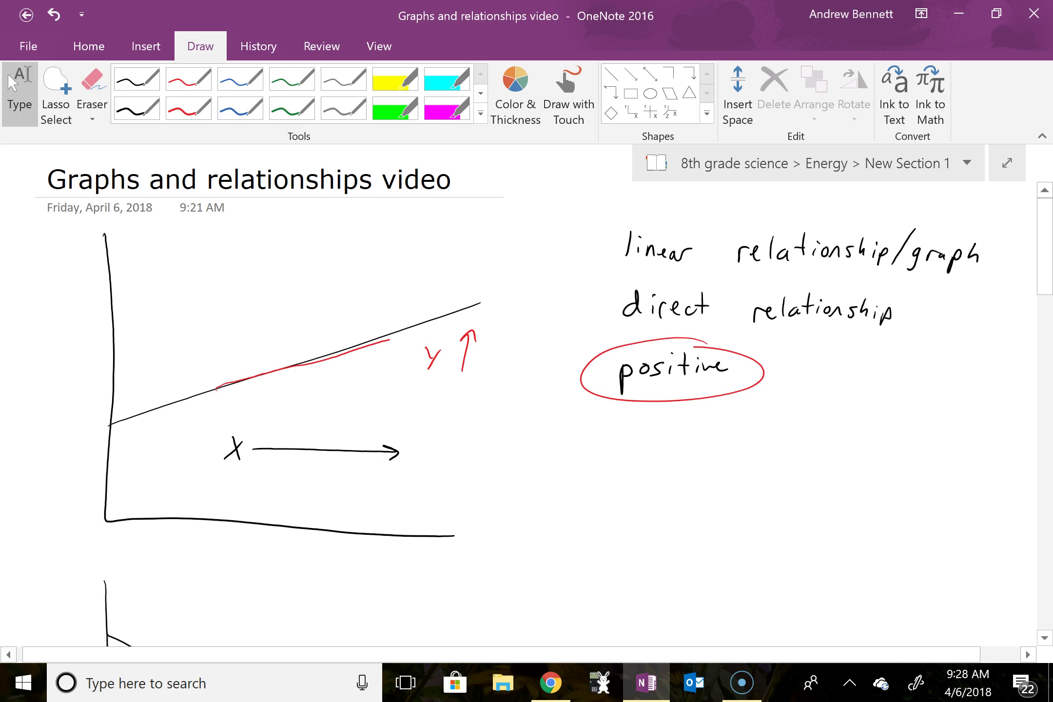
{"action": "mouse_move", "coordinate": [603, 437]}
{"action": "left_mouse_down"}
{"action": "mouse_move", "coordinate": [612, 459]}
{"action": "mouse_move", "coordinate": [597, 488]}
{"action": "left_mouse_up"}
{"action": "left_click_drag", "start_coordinate": [632, 463], "coordinate": [707, 481]}
{"action": "mouse_move", "coordinate": [707, 463]}
{"action": "left_mouse_down"}
{"action": "mouse_move", "coordinate": [692, 484]}
{"action": "mouse_move", "coordinate": [734, 471]}
{"action": "left_mouse_up"}
{"action": "mouse_move", "coordinate": [742, 460]}
{"action": "left_mouse_down"}
{"action": "mouse_move", "coordinate": [743, 480]}
{"action": "mouse_move", "coordinate": [753, 468]}
{"action": "mouse_move", "coordinate": [784, 480]}
{"action": "left_mouse_up"}
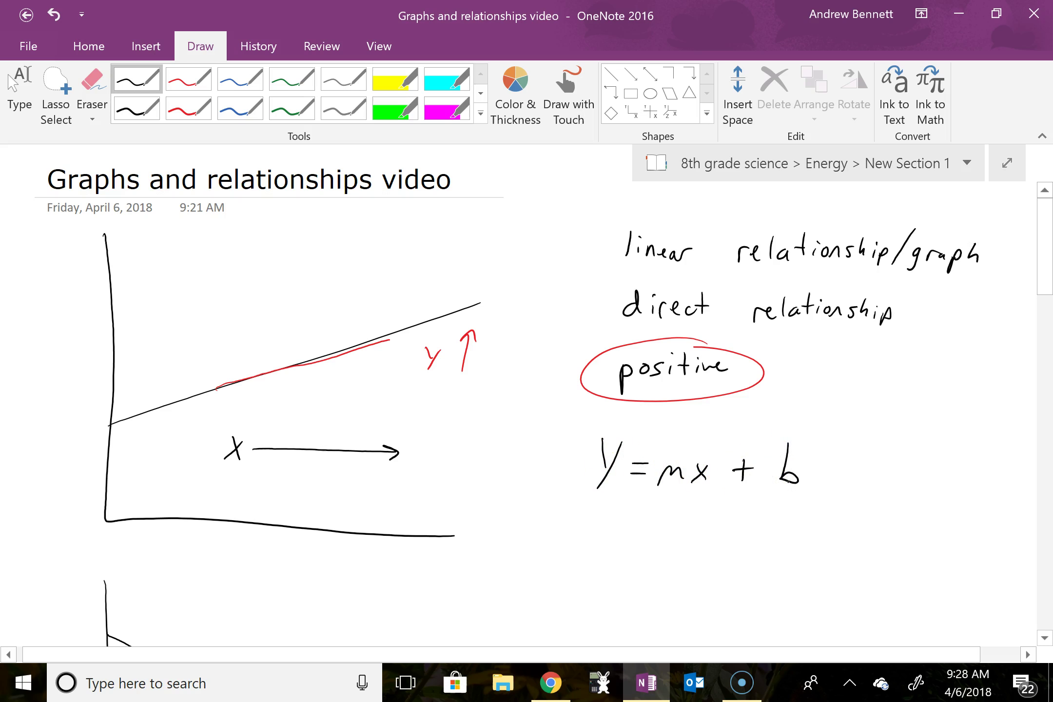
Underline the m and the b, and erase the stray mark above x.
{"action": "left_click_drag", "start_coordinate": [659, 497], "coordinate": [681, 492]}
{"action": "left_click_drag", "start_coordinate": [778, 501], "coordinate": [800, 500]}
{"action": "left_click_drag", "start_coordinate": [717, 445], "coordinate": [717, 453]}
{"action": "left_click", "coordinate": [716, 446]}
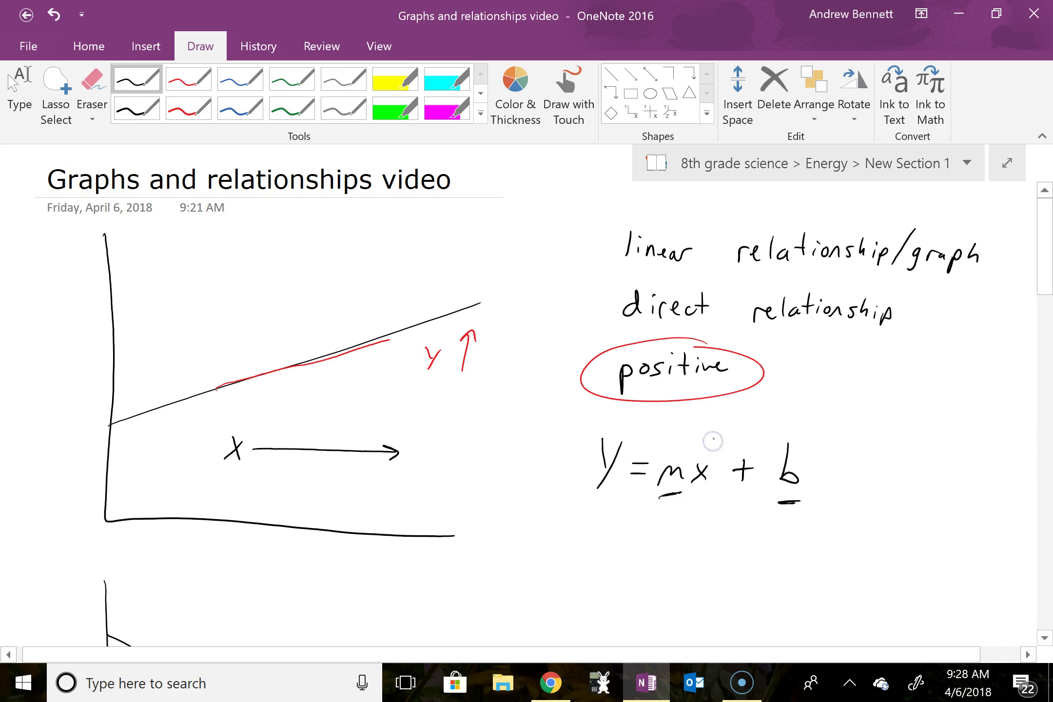
Draw an arrow up to m in the first equation and label it 'positive'.
{"action": "scroll", "coordinate": [837, 483], "scroll_direction": "down", "scroll_amount": 5}
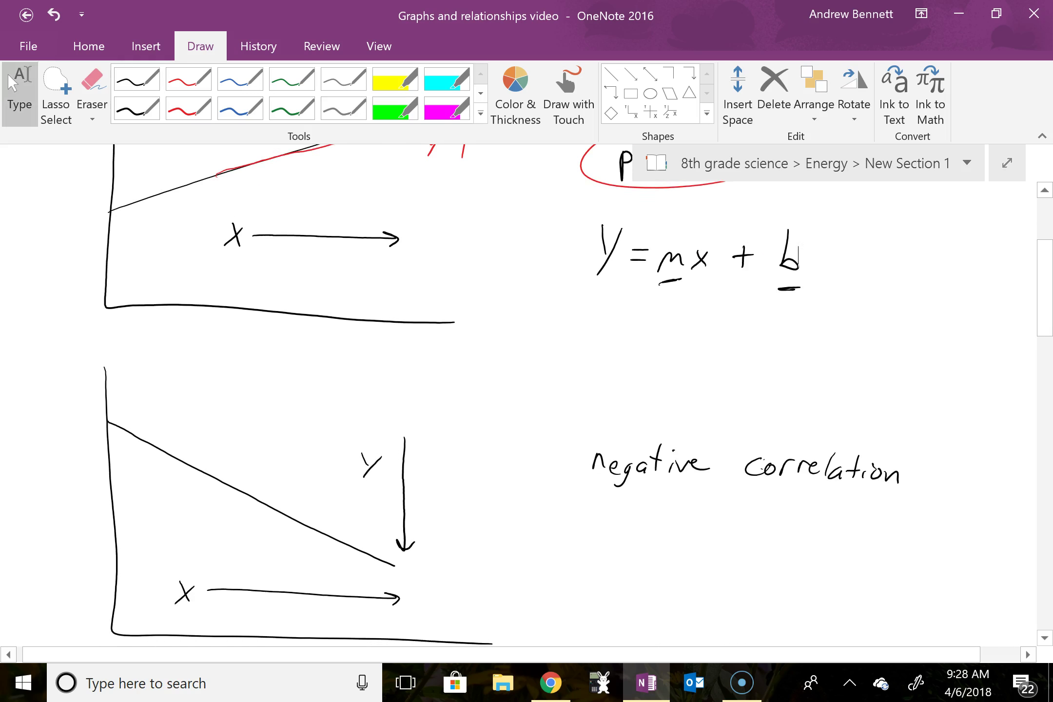
{"action": "scroll", "coordinate": [825, 564], "scroll_direction": "up", "scroll_amount": 5}
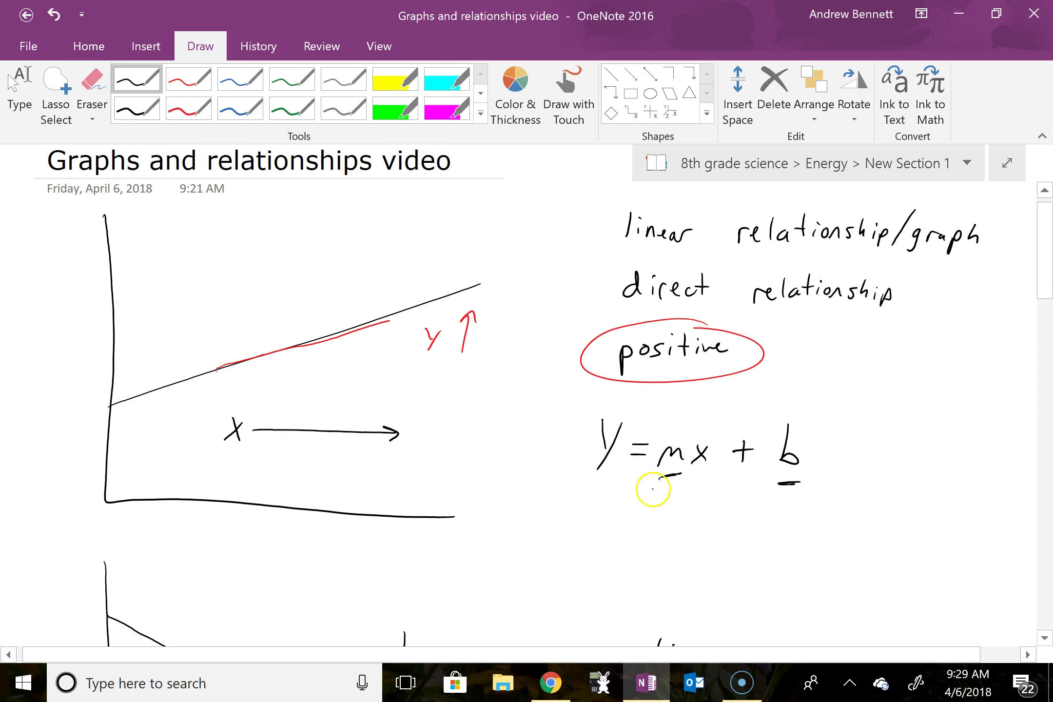
{"action": "mouse_move", "coordinate": [659, 497]}
{"action": "left_mouse_down"}
{"action": "mouse_move", "coordinate": [653, 518]}
{"action": "mouse_move", "coordinate": [665, 496]}
{"action": "left_mouse_up"}
{"action": "mouse_move", "coordinate": [622, 535]}
{"action": "left_mouse_down"}
{"action": "mouse_move", "coordinate": [678, 527]}
{"action": "mouse_move", "coordinate": [707, 541]}
{"action": "left_mouse_up"}
Write 'y = mx + b' beside the negative graph, with an arrow labeling m 'negative'.
{"action": "scroll", "coordinate": [884, 341], "scroll_direction": "down", "scroll_amount": 5}
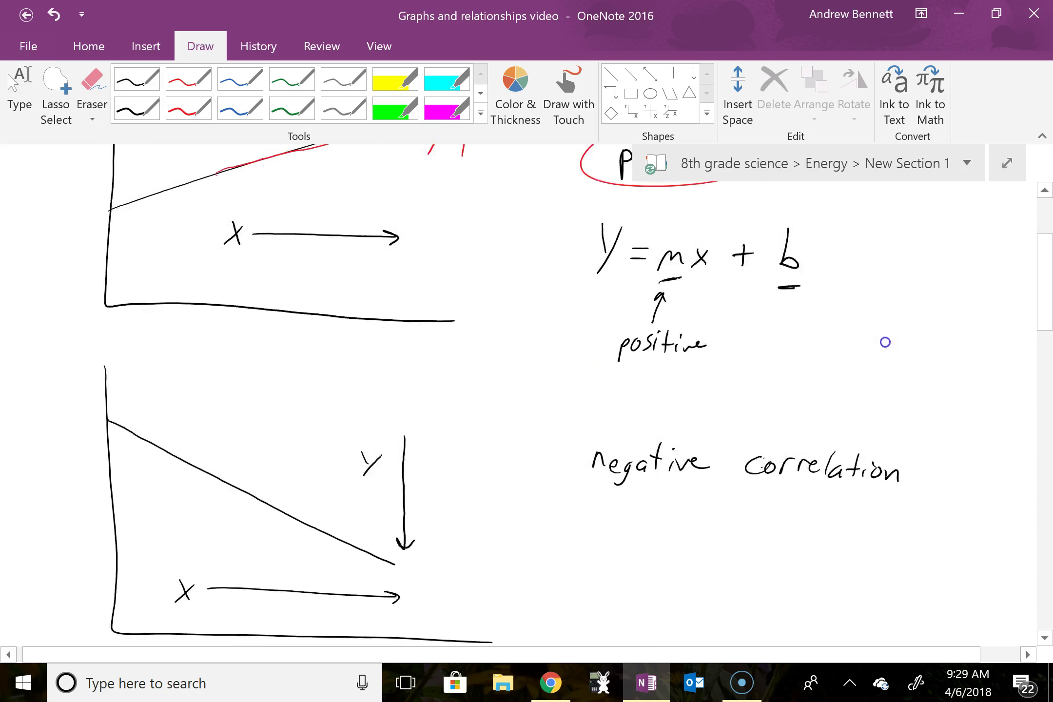
{"action": "left_click", "coordinate": [614, 463]}
{"action": "mouse_move", "coordinate": [614, 463]}
{"action": "left_mouse_down"}
{"action": "mouse_move", "coordinate": [610, 502]}
{"action": "mouse_move", "coordinate": [630, 481]}
{"action": "mouse_move", "coordinate": [692, 488]}
{"action": "left_mouse_up"}
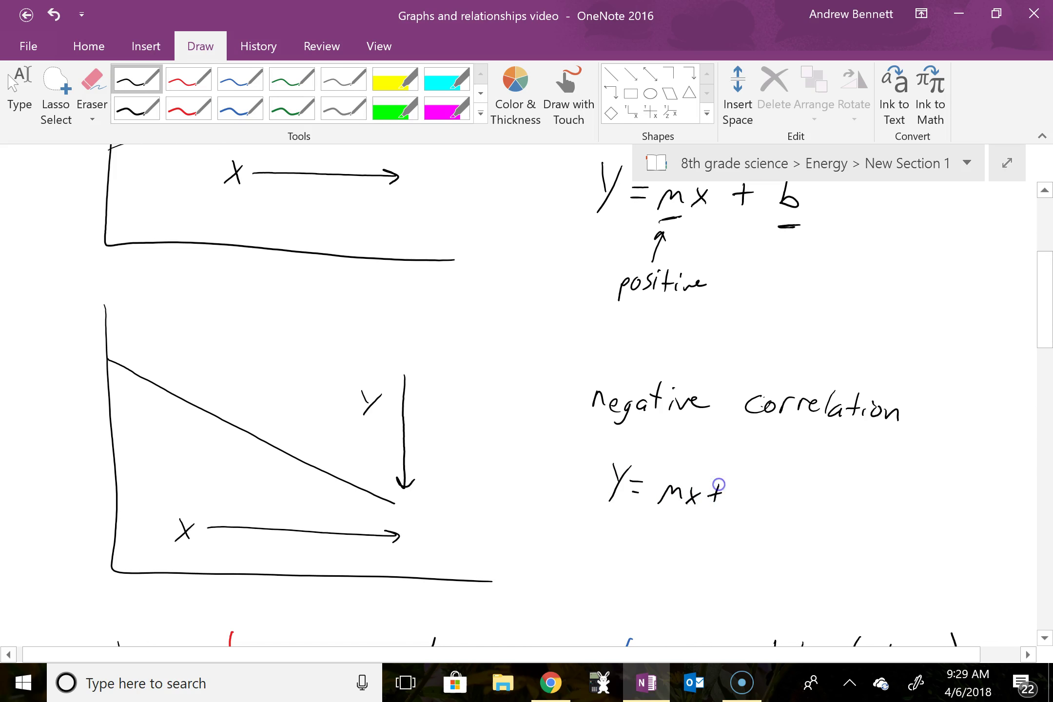
{"action": "left_click_drag", "start_coordinate": [742, 475], "coordinate": [742, 501]}
{"action": "left_click_drag", "start_coordinate": [664, 549], "coordinate": [674, 522]}
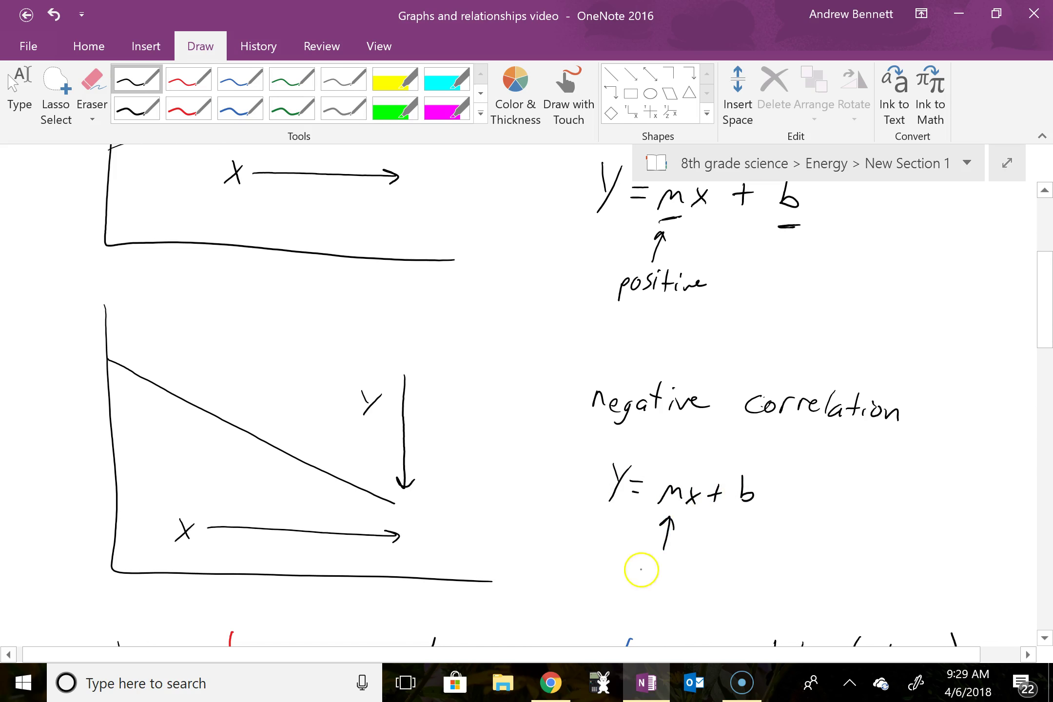
{"action": "left_click_drag", "start_coordinate": [640, 578], "coordinate": [648, 577]}
{"action": "left_click_drag", "start_coordinate": [652, 573], "coordinate": [659, 584]}
{"action": "left_click_drag", "start_coordinate": [680, 563], "coordinate": [695, 574]}
{"action": "mouse_move", "coordinate": [697, 558]}
{"action": "left_mouse_down"}
{"action": "mouse_move", "coordinate": [694, 576]}
{"action": "mouse_move", "coordinate": [705, 564]}
{"action": "left_mouse_up"}
{"action": "left_click_drag", "start_coordinate": [708, 567], "coordinate": [727, 566]}
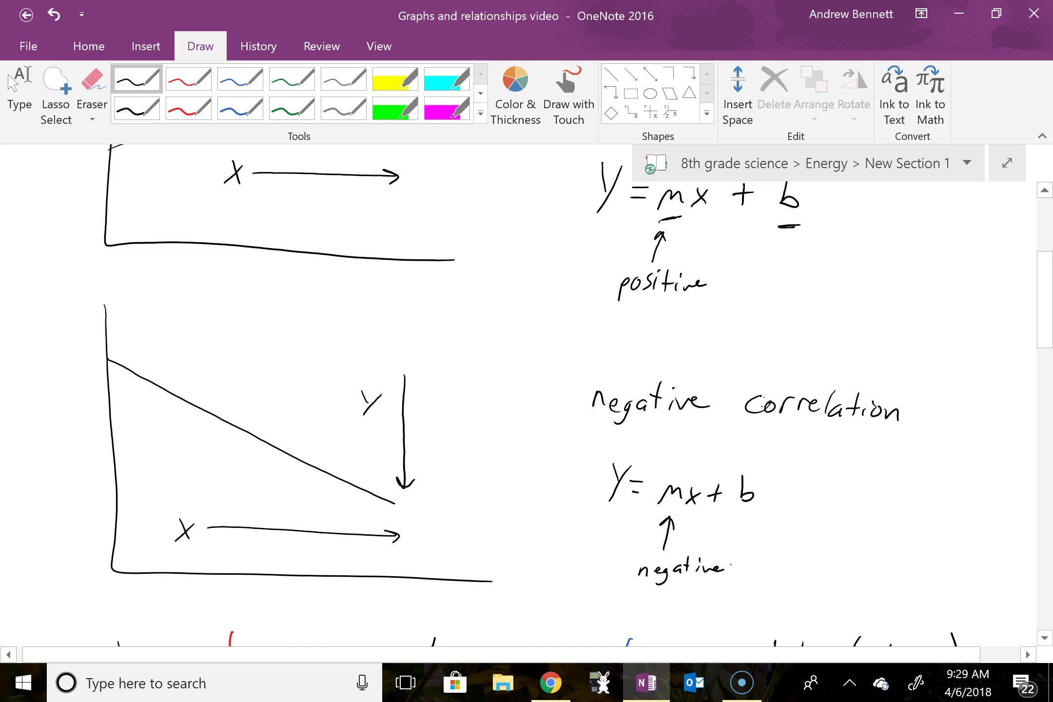
{"action": "scroll", "coordinate": [928, 306], "scroll_direction": "down", "scroll_amount": 7}
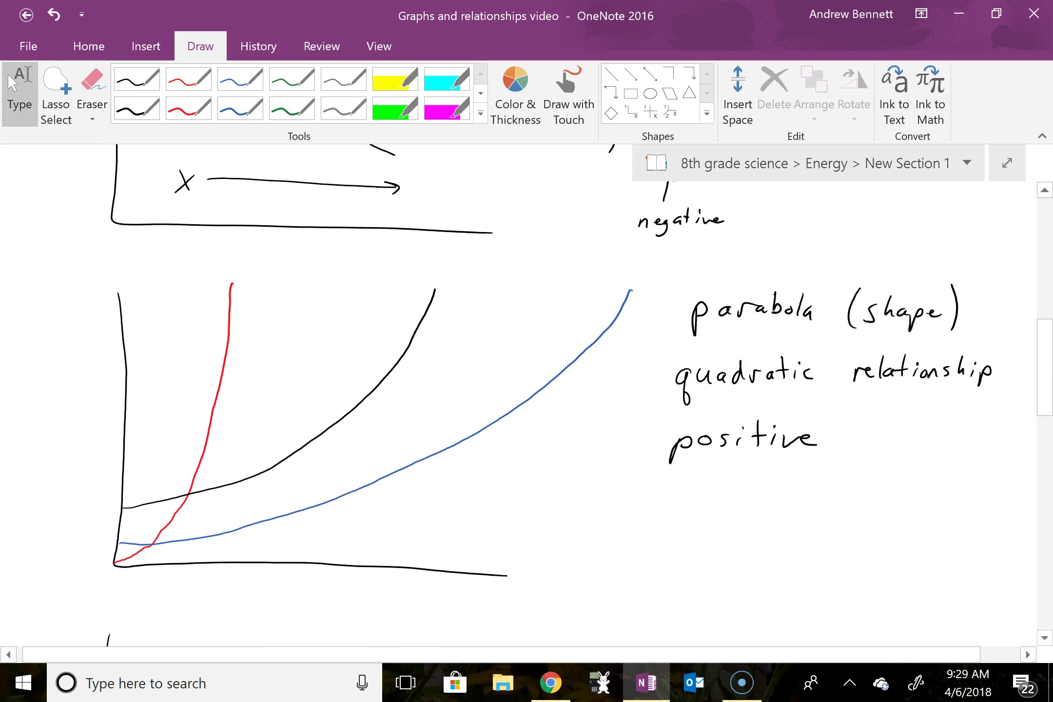
Handwrite 'y = ax² + bx + c' below 'positive' beside the parabola graph.
{"action": "mouse_move", "coordinate": [655, 486]}
{"action": "left_mouse_down"}
{"action": "mouse_move", "coordinate": [664, 499]}
{"action": "mouse_move", "coordinate": [653, 511]}
{"action": "mouse_move", "coordinate": [680, 494]}
{"action": "left_mouse_up"}
{"action": "left_click_drag", "start_coordinate": [668, 503], "coordinate": [738, 510]}
{"action": "mouse_move", "coordinate": [740, 497]}
{"action": "left_mouse_down"}
{"action": "mouse_move", "coordinate": [731, 510]}
{"action": "mouse_move", "coordinate": [763, 489]}
{"action": "mouse_move", "coordinate": [783, 501]}
{"action": "left_mouse_up"}
{"action": "mouse_move", "coordinate": [775, 494]}
{"action": "left_mouse_down"}
{"action": "mouse_move", "coordinate": [823, 481]}
{"action": "mouse_move", "coordinate": [814, 508]}
{"action": "mouse_move", "coordinate": [842, 511]}
{"action": "left_mouse_up"}
{"action": "mouse_move", "coordinate": [843, 498]}
{"action": "left_mouse_down"}
{"action": "mouse_move", "coordinate": [828, 511]}
{"action": "mouse_move", "coordinate": [885, 499]}
{"action": "mouse_move", "coordinate": [878, 505]}
{"action": "left_mouse_up"}
{"action": "left_click_drag", "start_coordinate": [912, 498], "coordinate": [917, 512]}
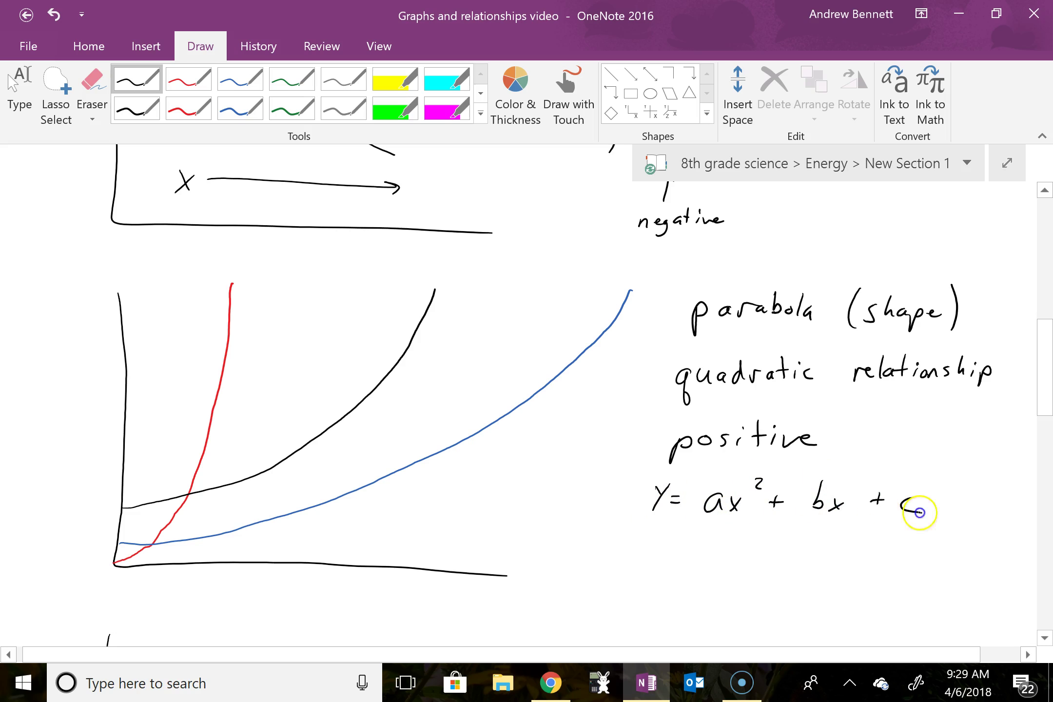
Draw an arrow up to a and label it 'positive'.
{"action": "scroll", "coordinate": [928, 394], "scroll_direction": "down", "scroll_amount": 2}
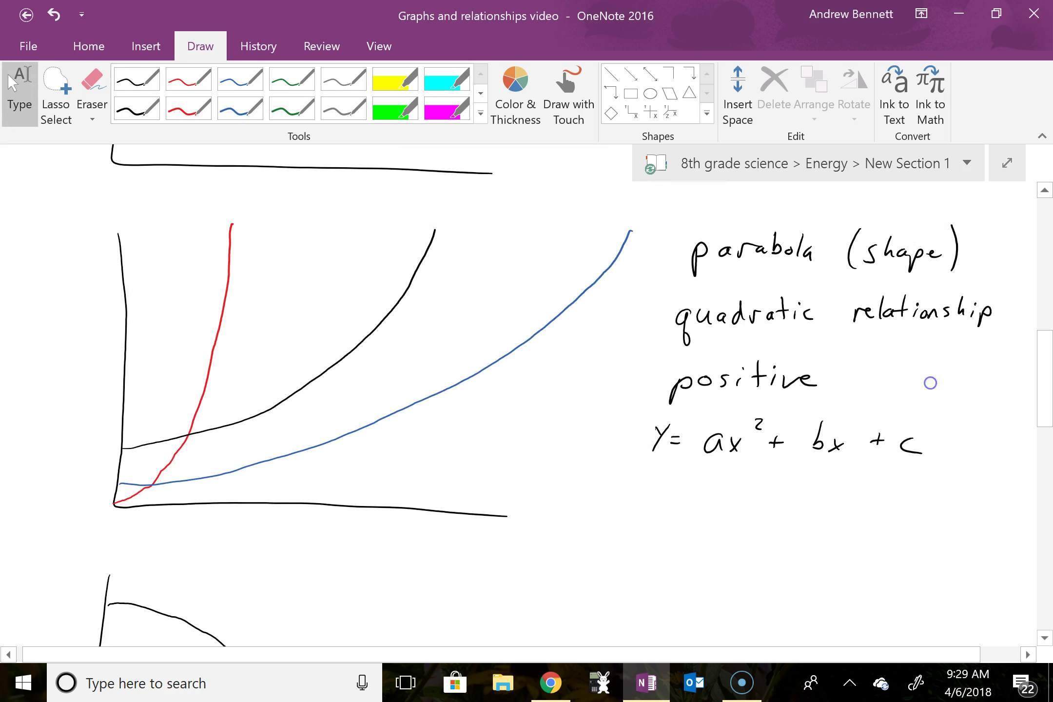
{"action": "left_click_drag", "start_coordinate": [703, 492], "coordinate": [716, 463]}
{"action": "mouse_move", "coordinate": [705, 473]}
{"action": "left_mouse_down"}
{"action": "mouse_move", "coordinate": [717, 475]}
{"action": "mouse_move", "coordinate": [692, 517]}
{"action": "mouse_move", "coordinate": [698, 511]}
{"action": "left_mouse_up"}
{"action": "left_click", "coordinate": [689, 515]}
{"action": "mouse_move", "coordinate": [709, 510]}
{"action": "left_mouse_down"}
{"action": "mouse_move", "coordinate": [703, 520]}
{"action": "mouse_move", "coordinate": [727, 519]}
{"action": "left_mouse_up"}
{"action": "left_click_drag", "start_coordinate": [721, 511], "coordinate": [768, 518]}
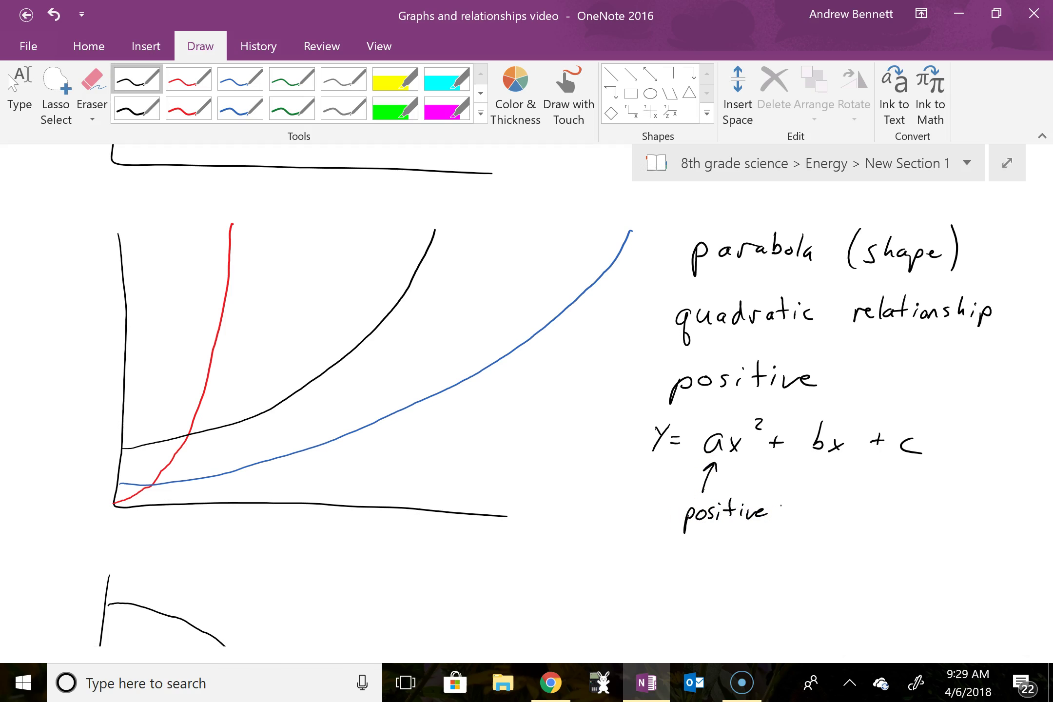
Handwrite Y = ax² + bx + c beside the downward-curving graphs.
{"action": "scroll", "coordinate": [914, 393], "scroll_direction": "down", "scroll_amount": 10}
{"action": "scroll", "coordinate": [912, 438], "scroll_direction": "up", "scroll_amount": 5}
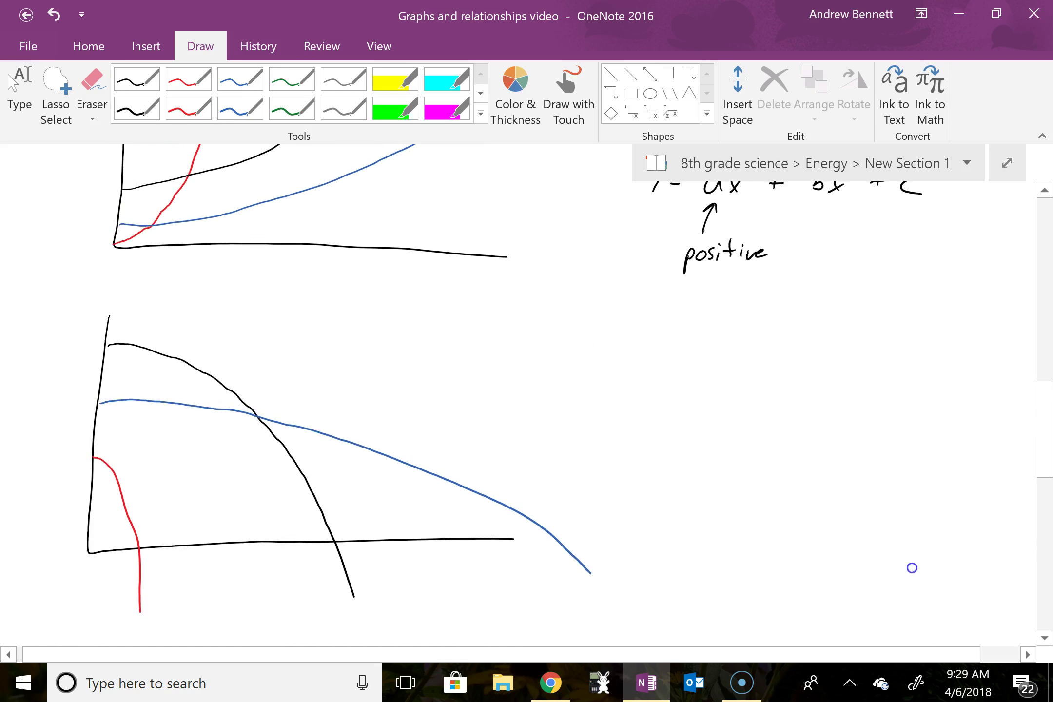
{"action": "scroll", "coordinate": [911, 568], "scroll_direction": "up", "scroll_amount": 2}
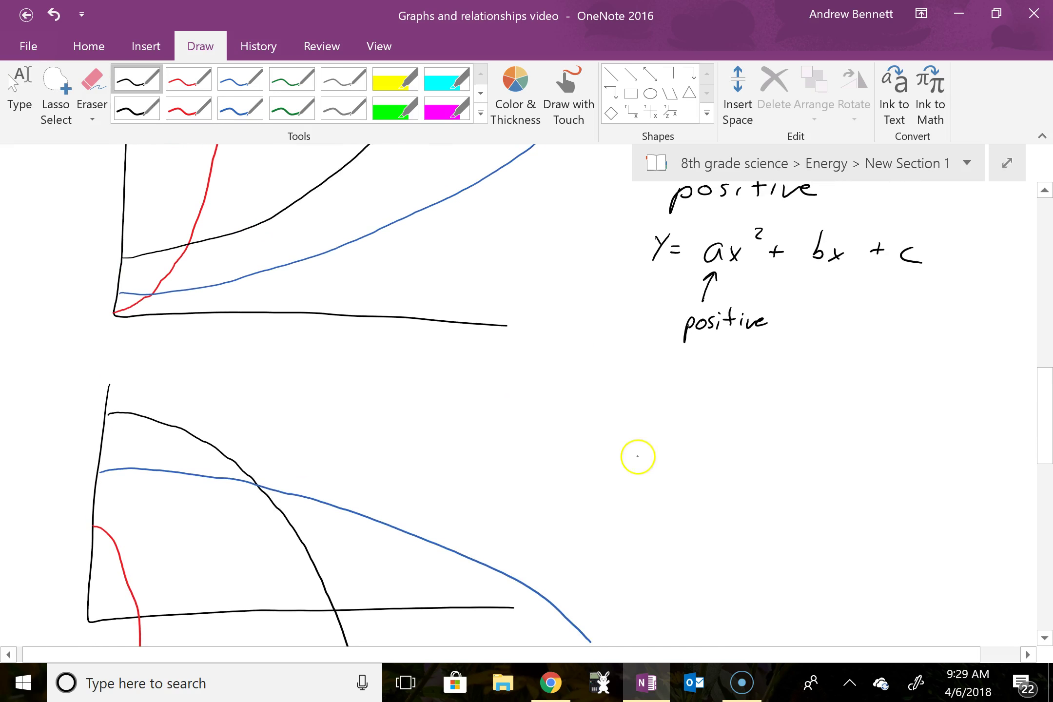
{"action": "mouse_move", "coordinate": [638, 445]}
{"action": "left_mouse_down"}
{"action": "mouse_move", "coordinate": [637, 473]}
{"action": "mouse_move", "coordinate": [683, 454]}
{"action": "left_mouse_up"}
{"action": "left_click_drag", "start_coordinate": [671, 464], "coordinate": [742, 468]}
{"action": "mouse_move", "coordinate": [741, 452]}
{"action": "left_mouse_down"}
{"action": "mouse_move", "coordinate": [726, 471]}
{"action": "mouse_move", "coordinate": [768, 445]}
{"action": "mouse_move", "coordinate": [791, 454]}
{"action": "left_mouse_up"}
{"action": "mouse_move", "coordinate": [784, 445]}
{"action": "left_mouse_down"}
{"action": "mouse_move", "coordinate": [783, 465]}
{"action": "mouse_move", "coordinate": [821, 462]}
{"action": "left_mouse_up"}
{"action": "mouse_move", "coordinate": [825, 453]}
{"action": "left_mouse_down"}
{"action": "mouse_move", "coordinate": [841, 466]}
{"action": "mouse_move", "coordinate": [828, 468]}
{"action": "left_mouse_up"}
{"action": "mouse_move", "coordinate": [873, 444]}
{"action": "left_mouse_down"}
{"action": "mouse_move", "coordinate": [871, 461]}
{"action": "mouse_move", "coordinate": [881, 453]}
{"action": "left_mouse_up"}
{"action": "left_click_drag", "start_coordinate": [898, 453], "coordinate": [906, 467]}
Draw an arrow up to a and write 'negative' under it.
{"action": "mouse_move", "coordinate": [704, 517]}
{"action": "left_mouse_down"}
{"action": "mouse_move", "coordinate": [715, 483]}
{"action": "mouse_move", "coordinate": [700, 533]}
{"action": "mouse_move", "coordinate": [748, 540]}
{"action": "left_mouse_up"}
{"action": "left_click_drag", "start_coordinate": [745, 515], "coordinate": [742, 539]}
{"action": "left_click_drag", "start_coordinate": [735, 528], "coordinate": [751, 527]}
{"action": "left_click_drag", "start_coordinate": [757, 528], "coordinate": [799, 529]}
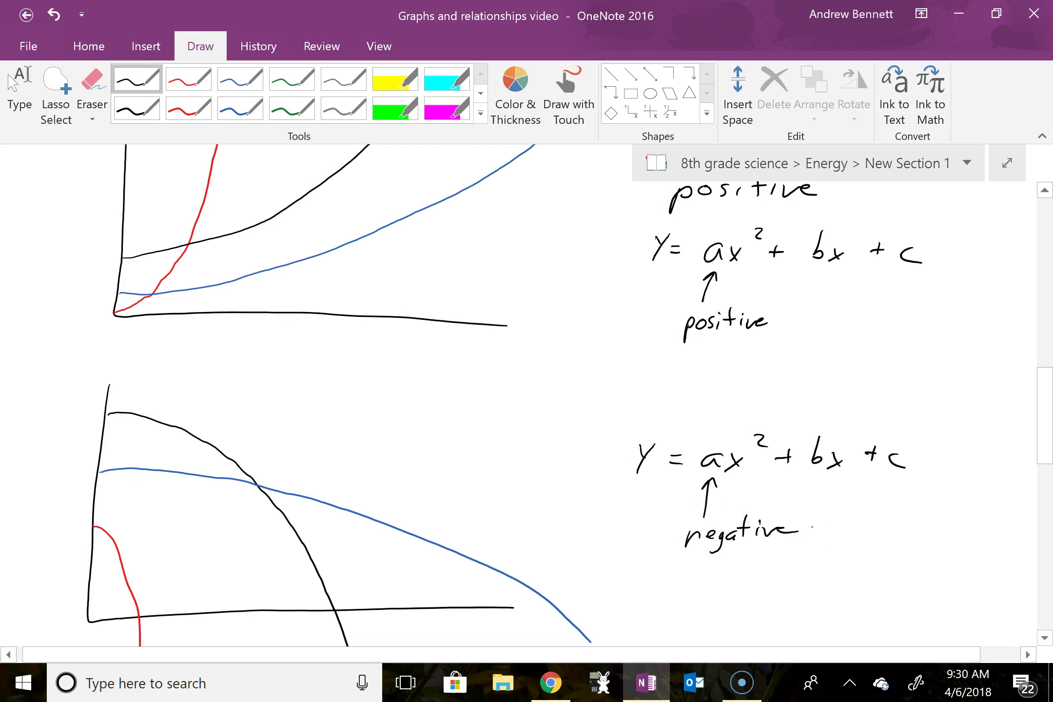
{"action": "scroll", "coordinate": [940, 383], "scroll_direction": "down", "scroll_amount": 10}
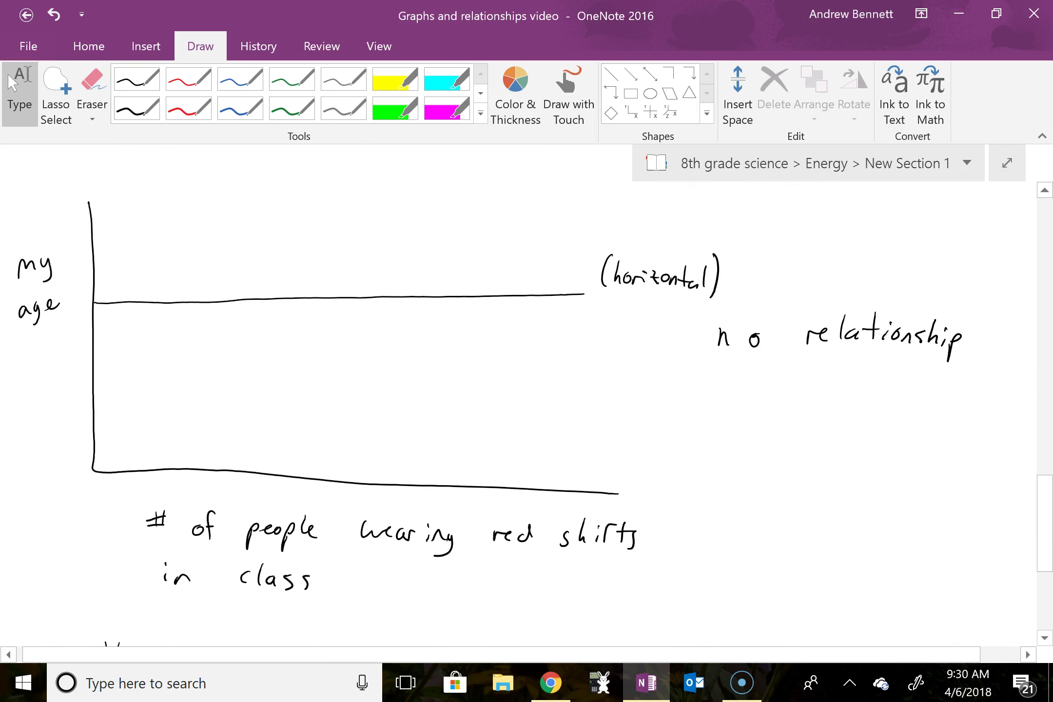
Handwrite y = a below 'no relationship', with an arrow under a.
{"action": "left_click_drag", "start_coordinate": [708, 403], "coordinate": [707, 437]}
{"action": "mouse_move", "coordinate": [732, 421]}
{"action": "left_mouse_down"}
{"action": "mouse_move", "coordinate": [795, 421]}
{"action": "mouse_move", "coordinate": [803, 432]}
{"action": "left_mouse_up"}
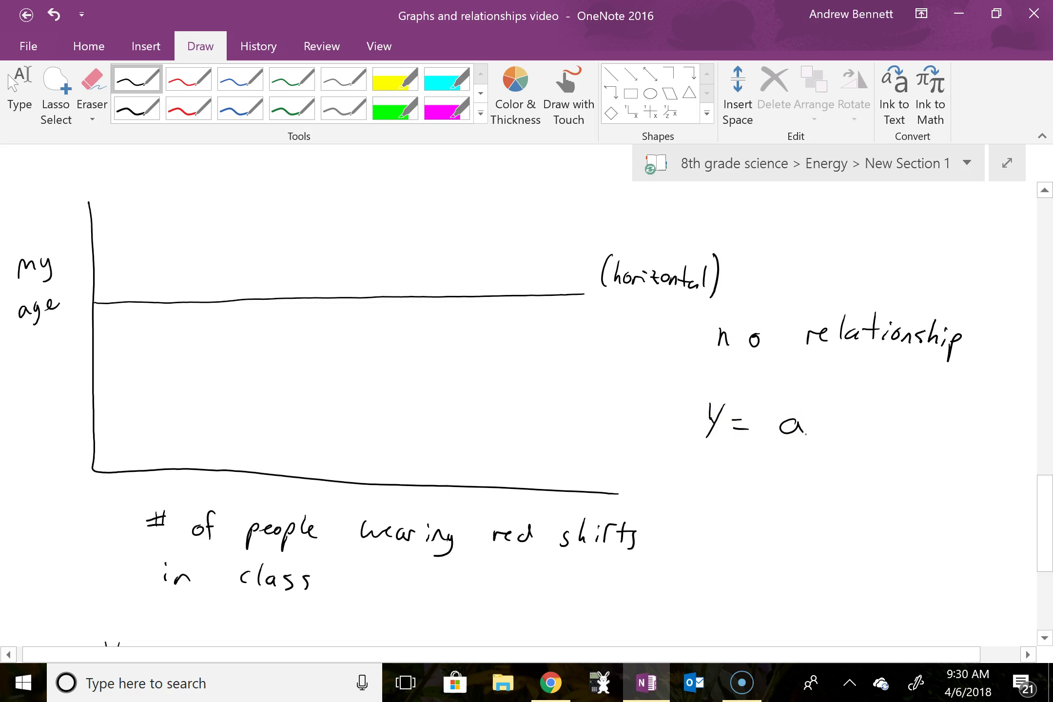
{"action": "mouse_move", "coordinate": [789, 481]}
{"action": "left_mouse_down"}
{"action": "mouse_move", "coordinate": [799, 450]}
{"action": "mouse_move", "coordinate": [801, 459]}
{"action": "left_mouse_up"}
{"action": "mouse_move", "coordinate": [779, 507]}
{"action": "left_mouse_down"}
{"action": "mouse_move", "coordinate": [778, 519]}
{"action": "mouse_move", "coordinate": [851, 517]}
{"action": "left_mouse_up"}
Write 'a = constant, not' beside the arrow.
{"action": "left_click_drag", "start_coordinate": [753, 493], "coordinate": [796, 512]}
{"action": "mouse_move", "coordinate": [863, 504]}
{"action": "left_mouse_down"}
{"action": "mouse_move", "coordinate": [854, 517]}
{"action": "mouse_move", "coordinate": [871, 518]}
{"action": "left_mouse_up"}
{"action": "mouse_move", "coordinate": [866, 504]}
{"action": "left_mouse_down"}
{"action": "mouse_move", "coordinate": [901, 517]}
{"action": "mouse_move", "coordinate": [953, 508]}
{"action": "left_mouse_up"}
{"action": "left_click_drag", "start_coordinate": [959, 499], "coordinate": [967, 507]}
{"action": "left_click_drag", "start_coordinate": [961, 498], "coordinate": [976, 493]}
Finish the note with 'determined by X' on the line below.
{"action": "mouse_move", "coordinate": [832, 547]}
{"action": "left_mouse_down"}
{"action": "mouse_move", "coordinate": [857, 532]}
{"action": "mouse_move", "coordinate": [856, 555]}
{"action": "left_mouse_up"}
{"action": "left_click_drag", "start_coordinate": [849, 542], "coordinate": [864, 541]}
{"action": "mouse_move", "coordinate": [861, 551]}
{"action": "left_mouse_down"}
{"action": "mouse_move", "coordinate": [870, 557]}
{"action": "mouse_move", "coordinate": [884, 542]}
{"action": "left_mouse_up"}
{"action": "left_click_drag", "start_coordinate": [888, 554], "coordinate": [909, 554]}
{"action": "left_click_drag", "start_coordinate": [915, 545], "coordinate": [928, 555]}
{"action": "mouse_move", "coordinate": [931, 549]}
{"action": "left_mouse_down"}
{"action": "mouse_move", "coordinate": [943, 554]}
{"action": "mouse_move", "coordinate": [937, 523]}
{"action": "left_mouse_up"}
{"action": "left_click_drag", "start_coordinate": [954, 536], "coordinate": [962, 544]}
{"action": "mouse_move", "coordinate": [969, 541]}
{"action": "left_mouse_down"}
{"action": "mouse_move", "coordinate": [960, 571]}
{"action": "mouse_move", "coordinate": [993, 562]}
{"action": "mouse_move", "coordinate": [968, 563]}
{"action": "left_mouse_up"}
Handwrite y = a/x + c below 'inverse relationship'.
{"action": "scroll", "coordinate": [905, 357], "scroll_direction": "down", "scroll_amount": 3}
{"action": "scroll", "coordinate": [904, 358], "scroll_direction": "down", "scroll_amount": 7}
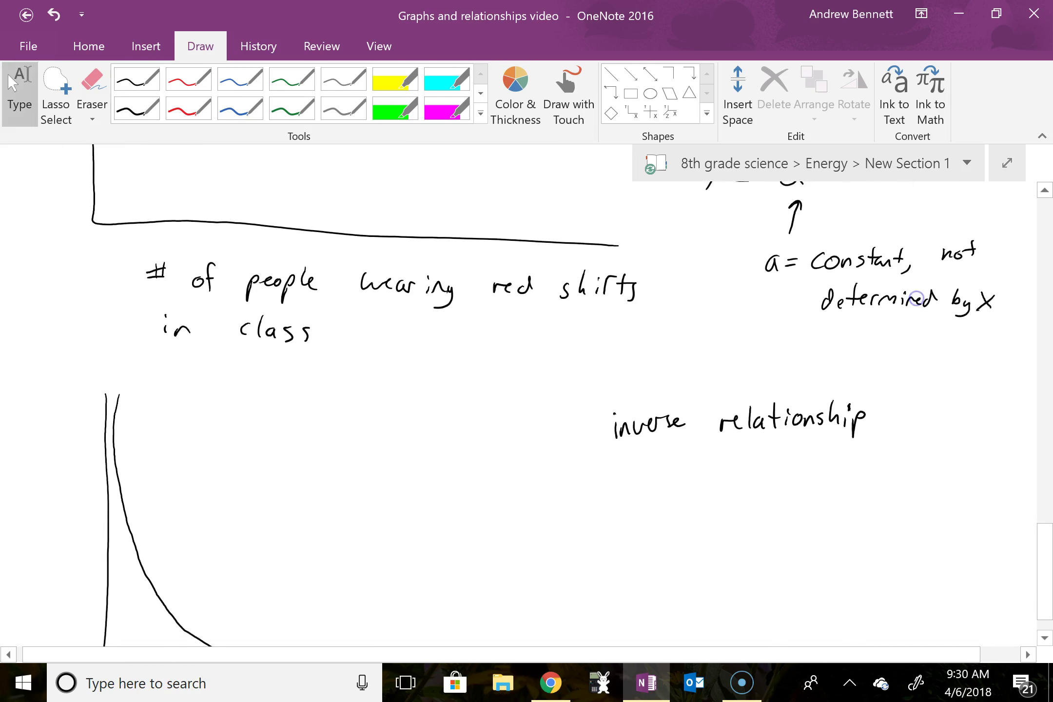
{"action": "scroll", "coordinate": [917, 390], "scroll_direction": "up", "scroll_amount": 2}
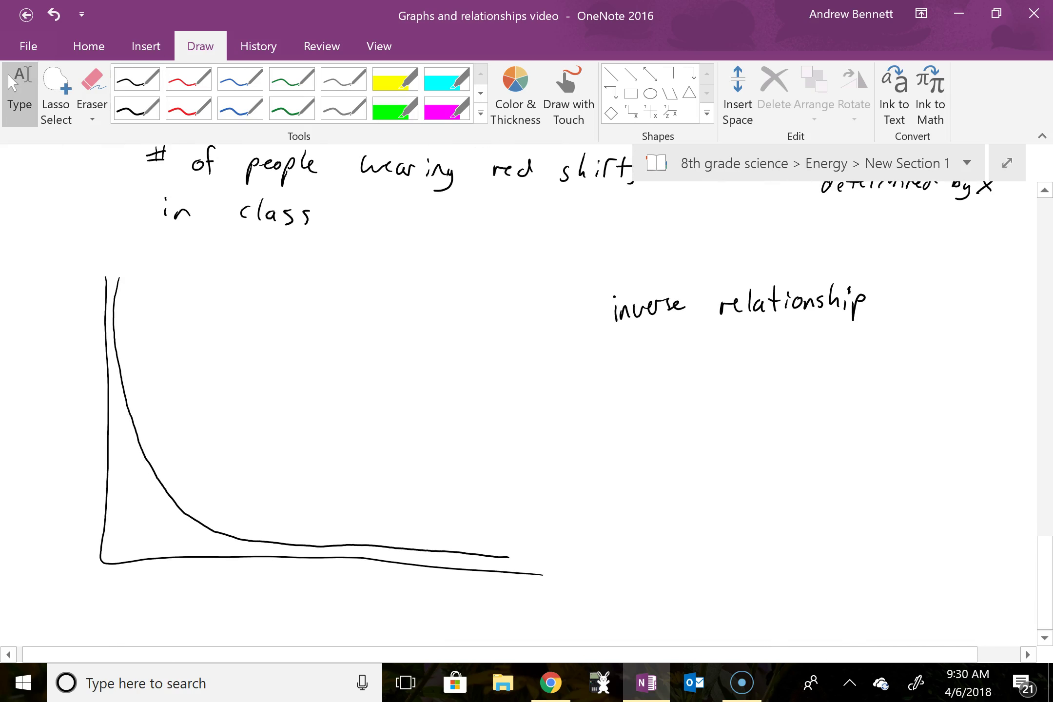
{"action": "mouse_move", "coordinate": [634, 377]}
{"action": "left_mouse_down"}
{"action": "mouse_move", "coordinate": [646, 396]}
{"action": "mouse_move", "coordinate": [636, 411]}
{"action": "mouse_move", "coordinate": [674, 390]}
{"action": "left_mouse_up"}
{"action": "left_click_drag", "start_coordinate": [663, 400], "coordinate": [674, 400]}
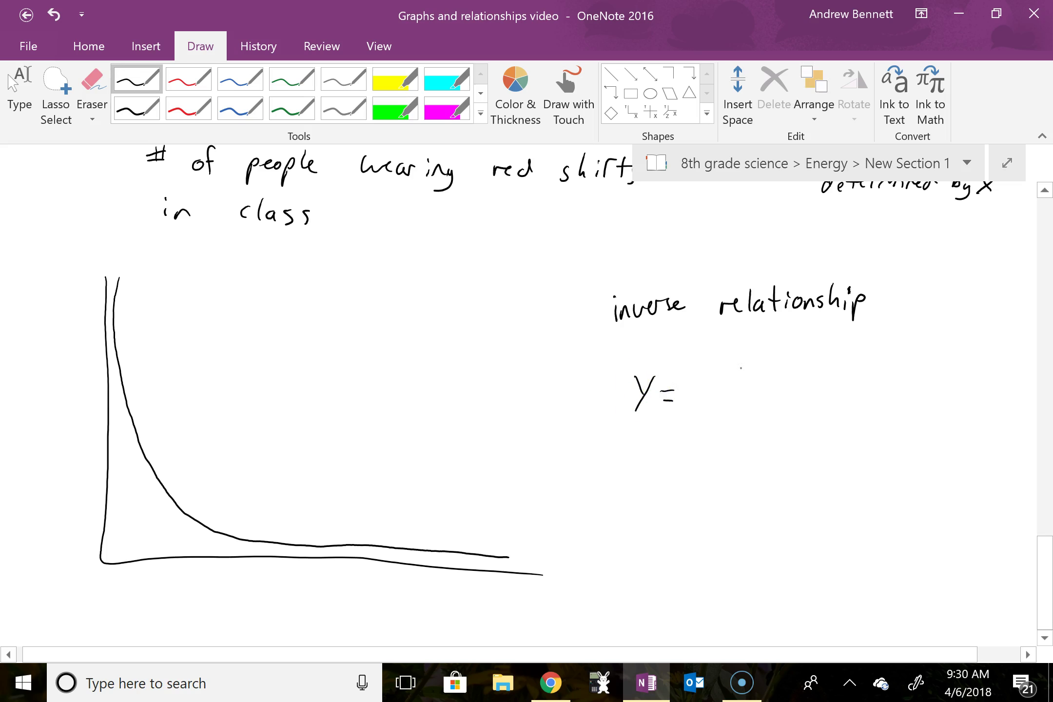
{"action": "mouse_move", "coordinate": [745, 364]}
{"action": "left_mouse_down"}
{"action": "mouse_move", "coordinate": [741, 382]}
{"action": "mouse_move", "coordinate": [768, 397]}
{"action": "mouse_move", "coordinate": [749, 429]}
{"action": "left_mouse_up"}
{"action": "left_click_drag", "start_coordinate": [751, 413], "coordinate": [728, 432]}
{"action": "left_click_drag", "start_coordinate": [804, 406], "coordinate": [825, 404]}
{"action": "mouse_move", "coordinate": [815, 397]}
{"action": "left_mouse_down"}
{"action": "mouse_move", "coordinate": [814, 412]}
{"action": "mouse_move", "coordinate": [862, 415]}
{"action": "left_mouse_up"}
Erase the badly written numerator a and draw arrows pointing at a and c.
{"action": "mouse_move", "coordinate": [737, 361]}
{"action": "left_mouse_down"}
{"action": "mouse_move", "coordinate": [739, 384]}
{"action": "mouse_move", "coordinate": [755, 385]}
{"action": "left_mouse_up"}
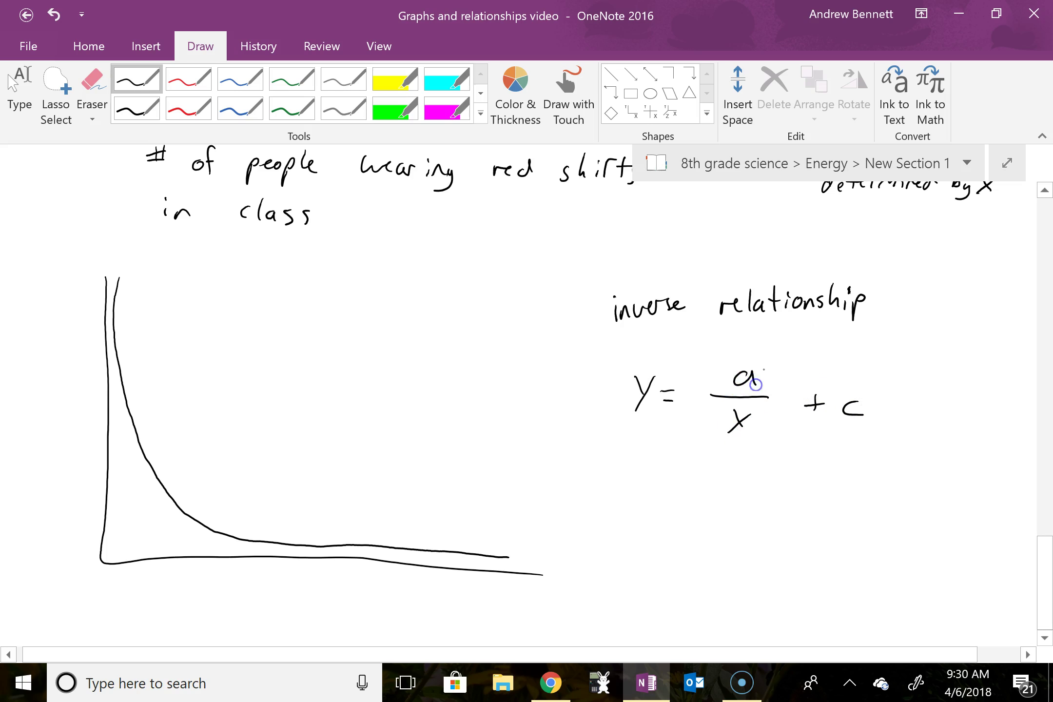
{"action": "mouse_move", "coordinate": [794, 344]}
{"action": "left_mouse_down"}
{"action": "mouse_move", "coordinate": [757, 375]}
{"action": "mouse_move", "coordinate": [772, 372]}
{"action": "left_mouse_up"}
{"action": "mouse_move", "coordinate": [872, 351]}
{"action": "left_mouse_down"}
{"action": "mouse_move", "coordinate": [856, 384]}
{"action": "mouse_move", "coordinate": [878, 381]}
{"action": "left_mouse_up"}
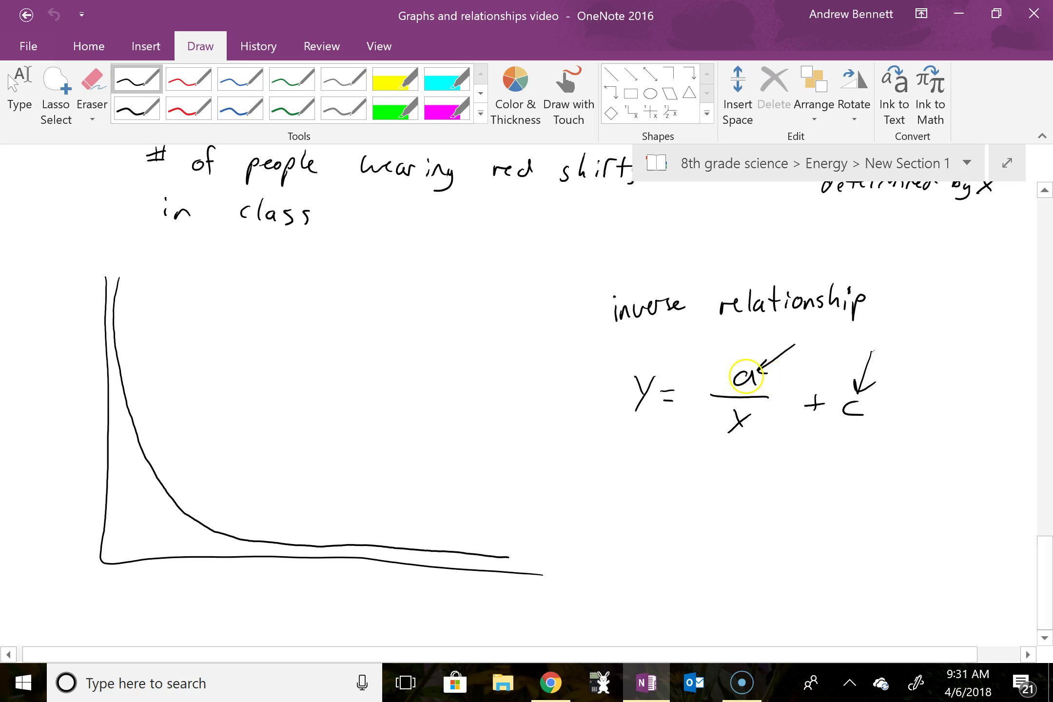
{"action": "left_click", "coordinate": [753, 359]}
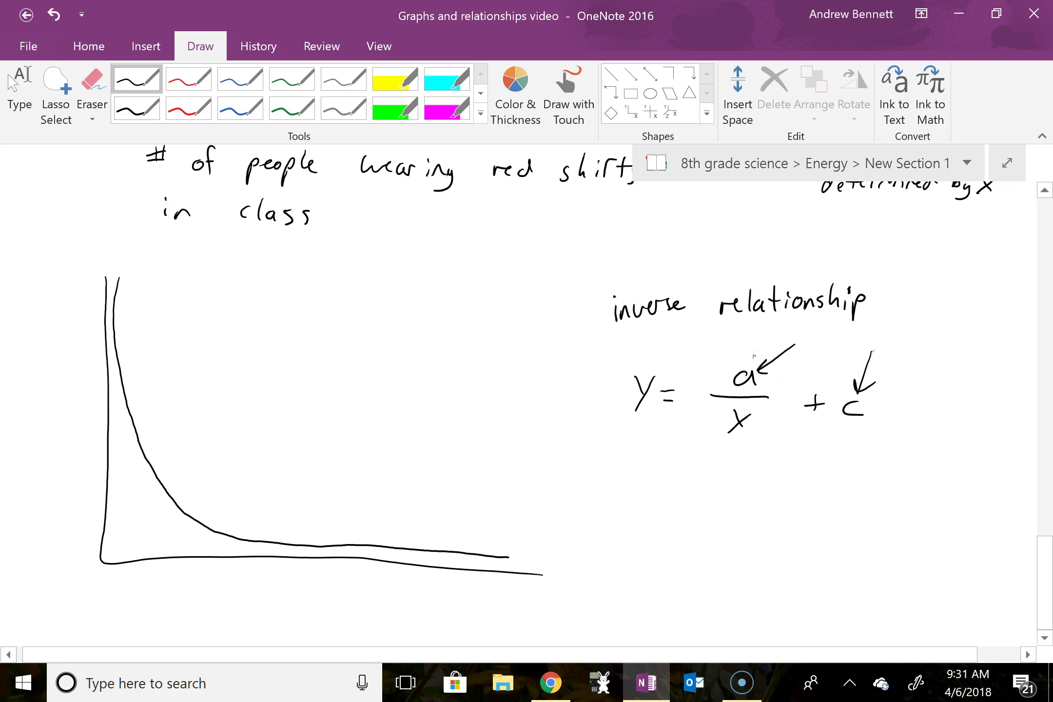